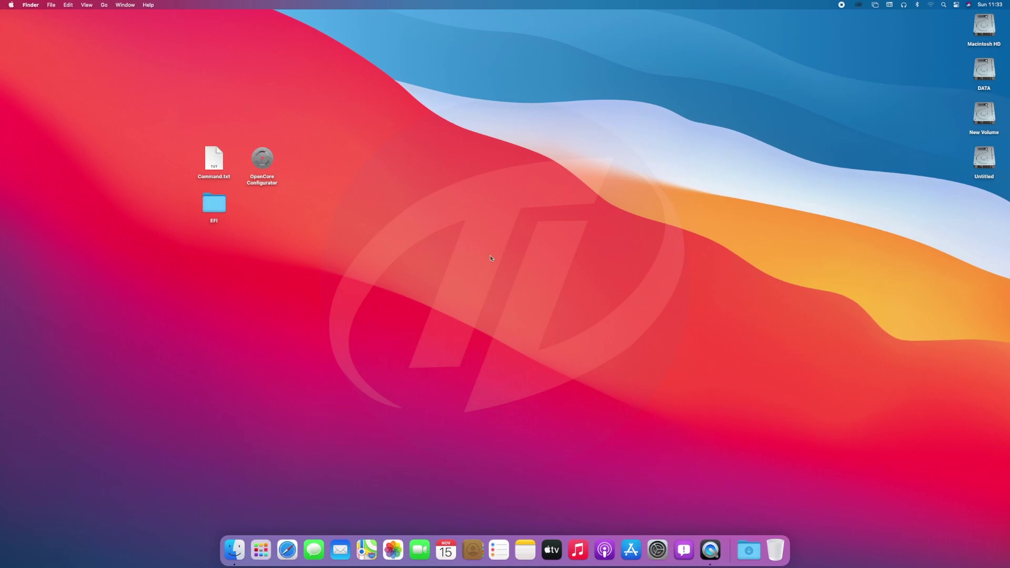
Open Launchpad to check for the Install macOS Big Sur app
{"action": "left_click", "coordinate": [261, 550]}
Launch Disk Utility from the Utilities folder
{"action": "left_click", "coordinate": [103, 4]}
{"action": "left_click", "coordinate": [121, 133]}
{"action": "double_click", "coordinate": [409, 217]}
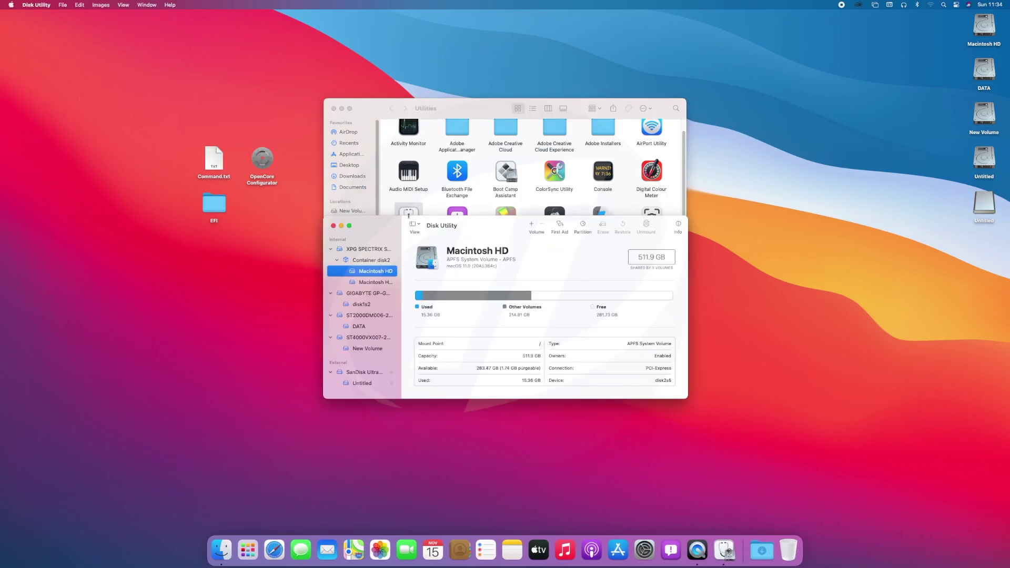
Erase the SanDisk Ultra Fit drive as Mac OS Extended (Journaled) named USB, then quit Disk Utility
{"action": "left_click", "coordinate": [372, 372]}
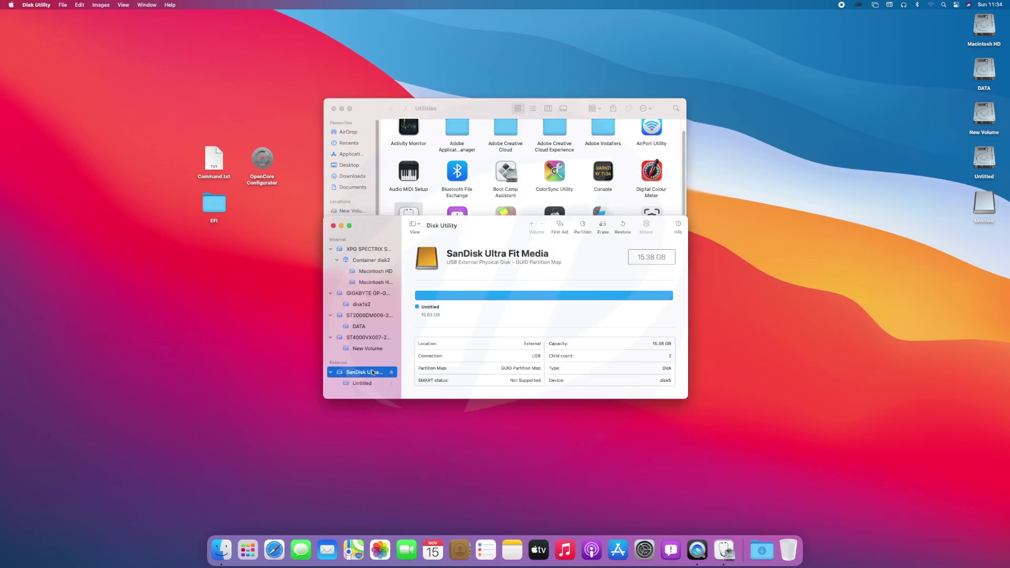
{"action": "left_click", "coordinate": [602, 227]}
{"action": "type", "text": "USB"}
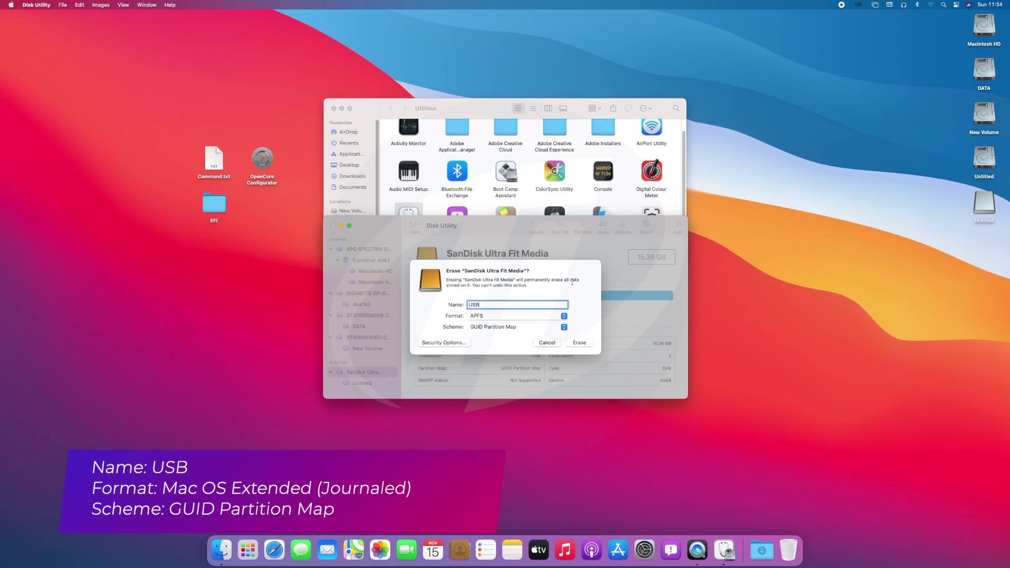
{"action": "left_click", "coordinate": [563, 316]}
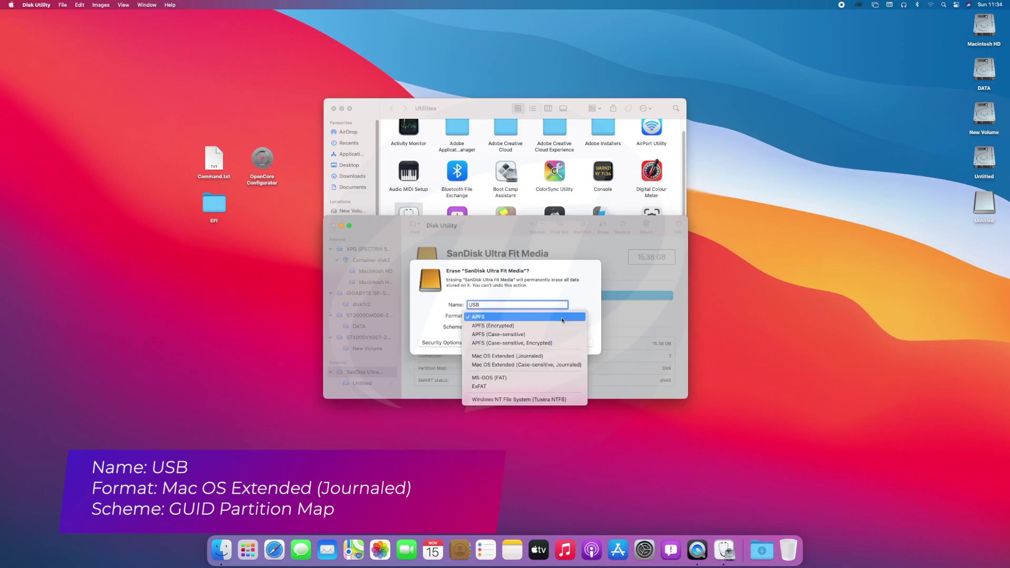
{"action": "left_click", "coordinate": [552, 352]}
{"action": "left_click", "coordinate": [579, 342]}
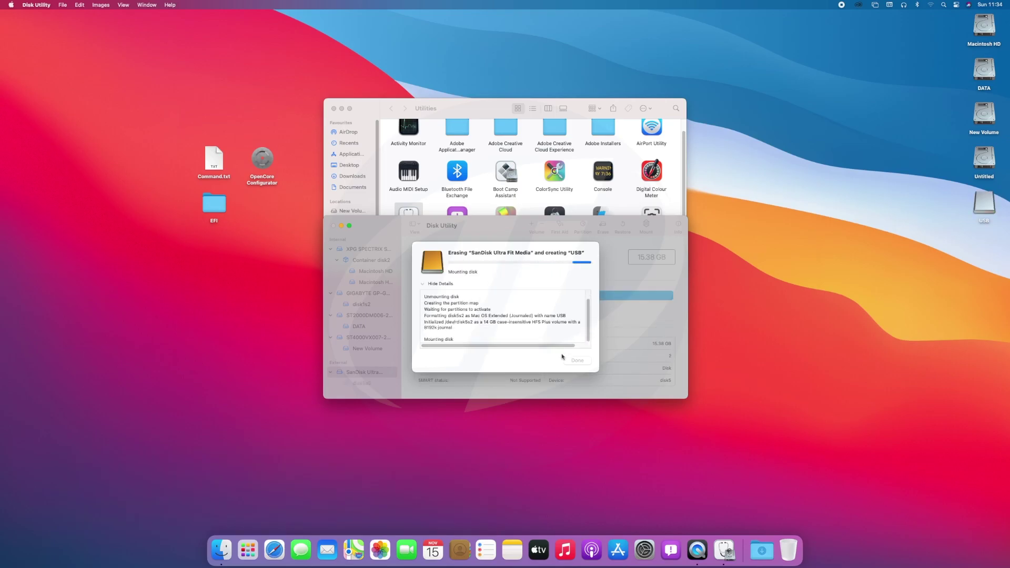
{"action": "left_click", "coordinate": [576, 363]}
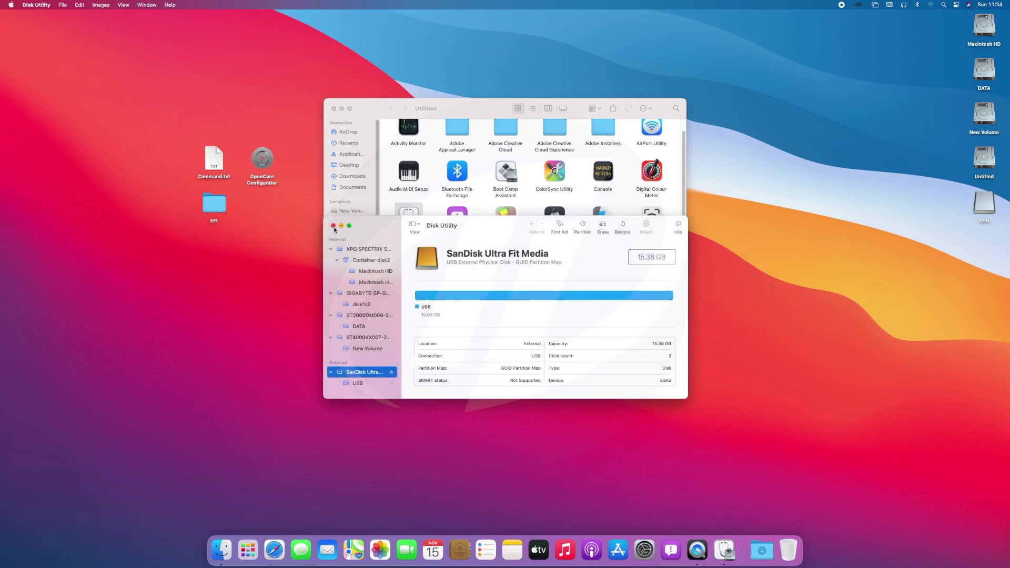
{"action": "left_click", "coordinate": [333, 226]}
Copy the createinstallmedia command from Command.txt
{"action": "left_click", "coordinate": [333, 109]}
{"action": "double_click", "coordinate": [213, 157]}
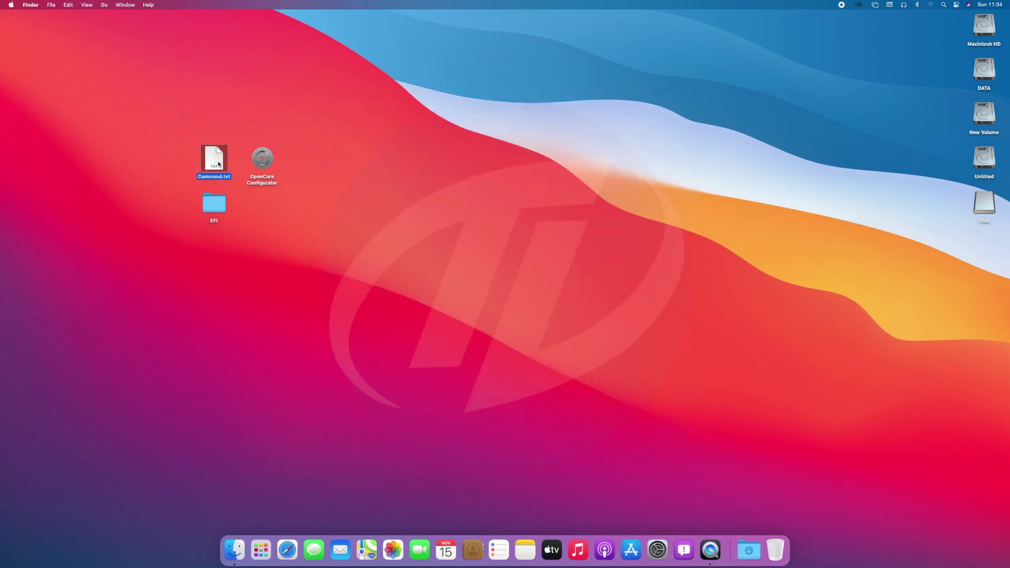
{"action": "key", "text": "super+a"}
{"action": "key", "text": "super+c"}
{"action": "left_click", "coordinate": [127, 46]}
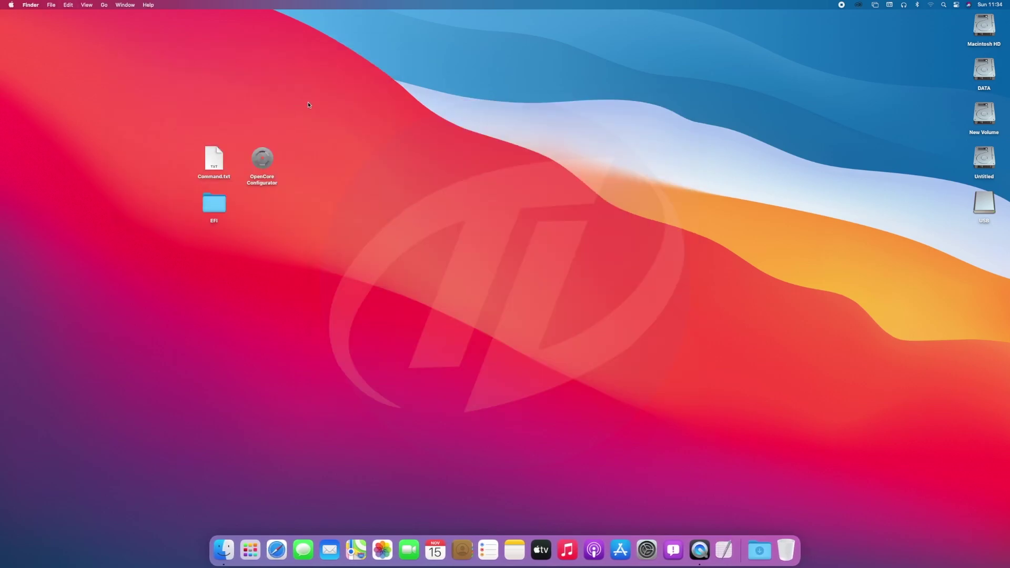
Run the pasted createinstallmedia command in Terminal, entering the admin password and confirming with Y
{"action": "left_click", "coordinate": [944, 6]}
{"action": "type", "text": "terminal"}
{"action": "key", "text": "Return"}
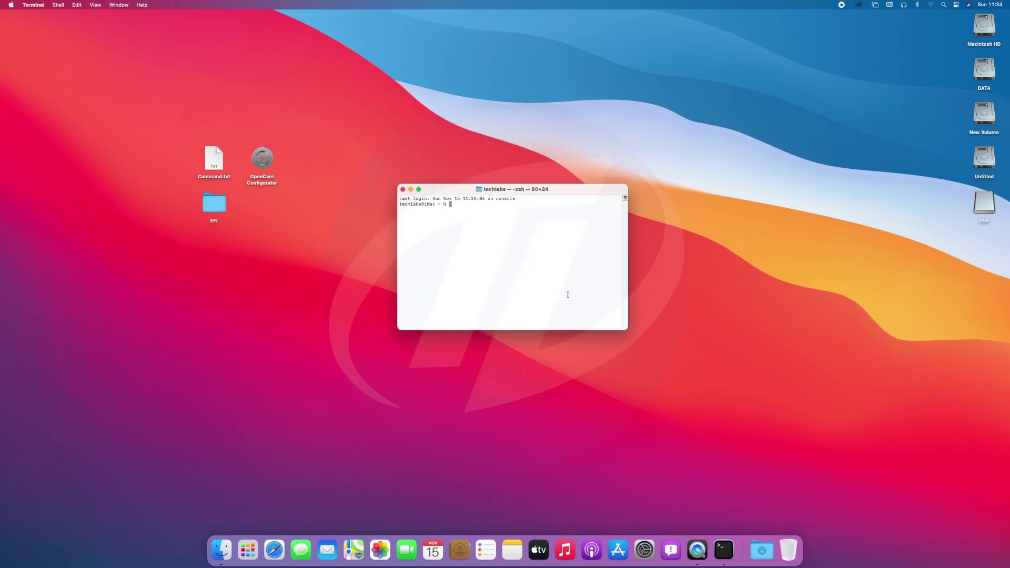
{"action": "key", "text": "super+v"}
{"action": "key", "text": "Return"}
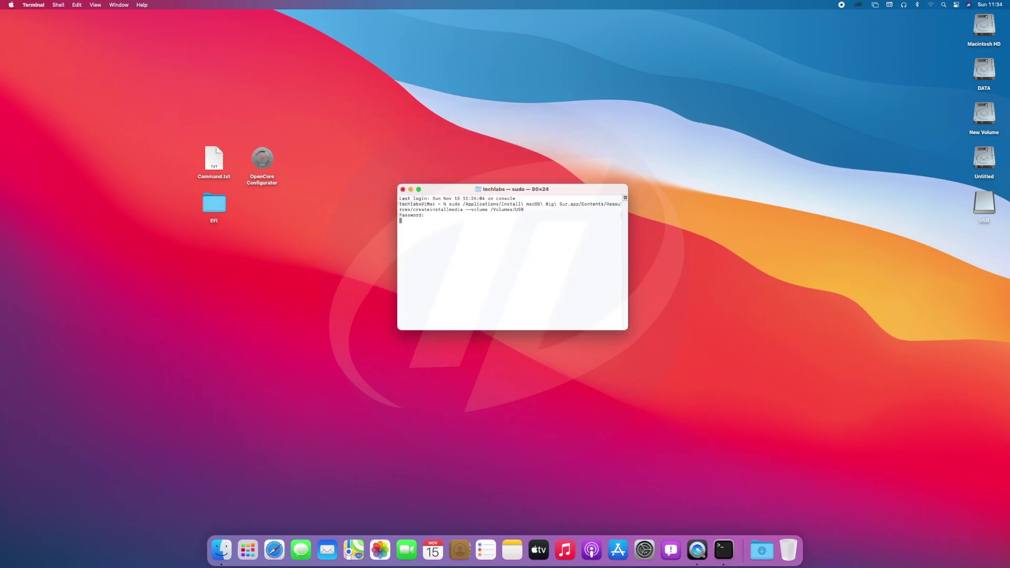
{"action": "key", "text": "Return"}
{"action": "type", "text": "Y) then press return:"}
{"action": "key", "text": "Return"}
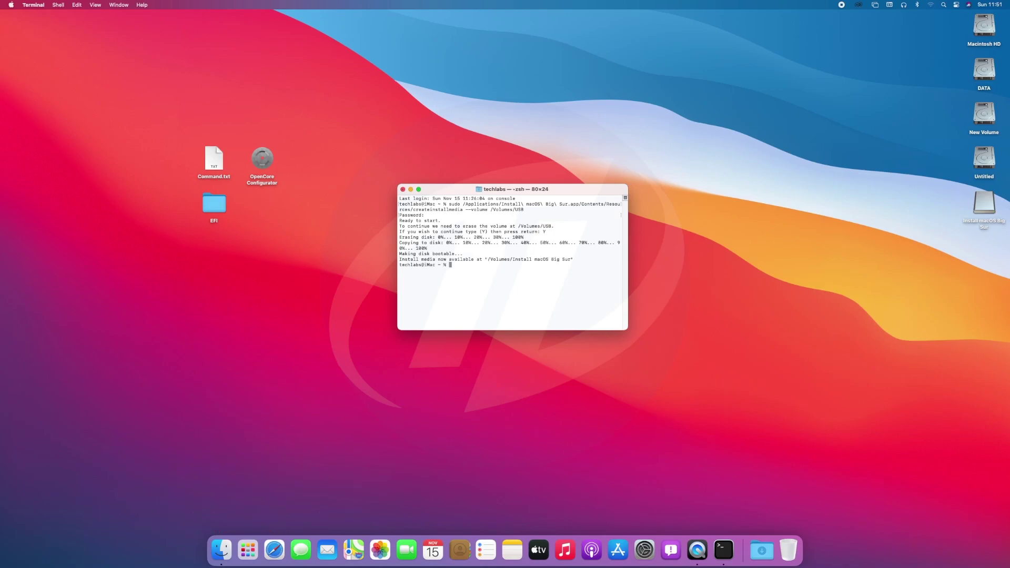
Quit Terminal and mount the USB drive's EFI partition with OpenCore Configurator, entering the password
{"action": "left_click", "coordinate": [33, 4]}
{"action": "left_click", "coordinate": [54, 93]}
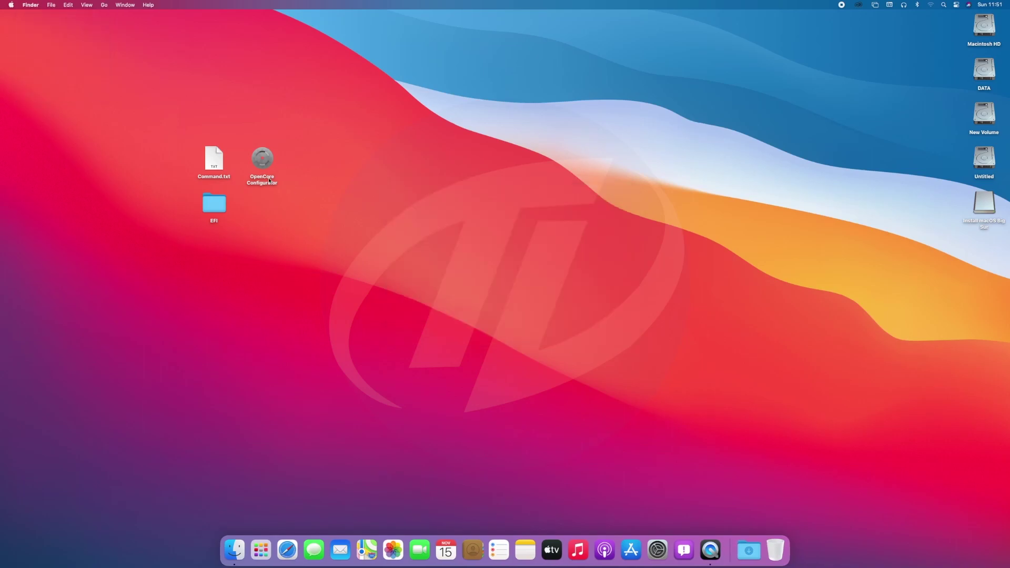
{"action": "double_click", "coordinate": [262, 158]}
{"action": "left_click", "coordinate": [826, 4]}
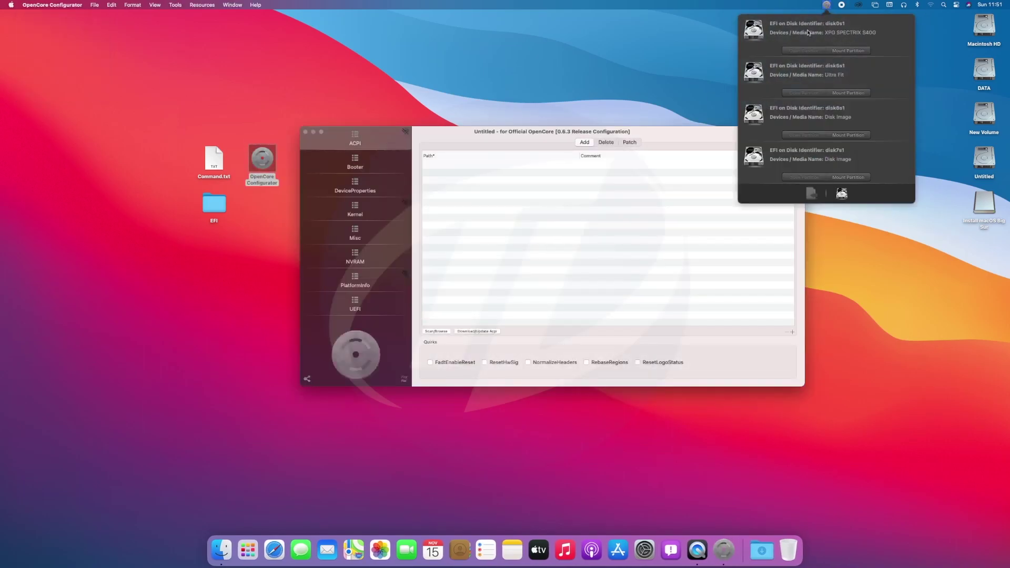
{"action": "left_click", "coordinate": [847, 93]}
{"action": "type", "text": "1234"}
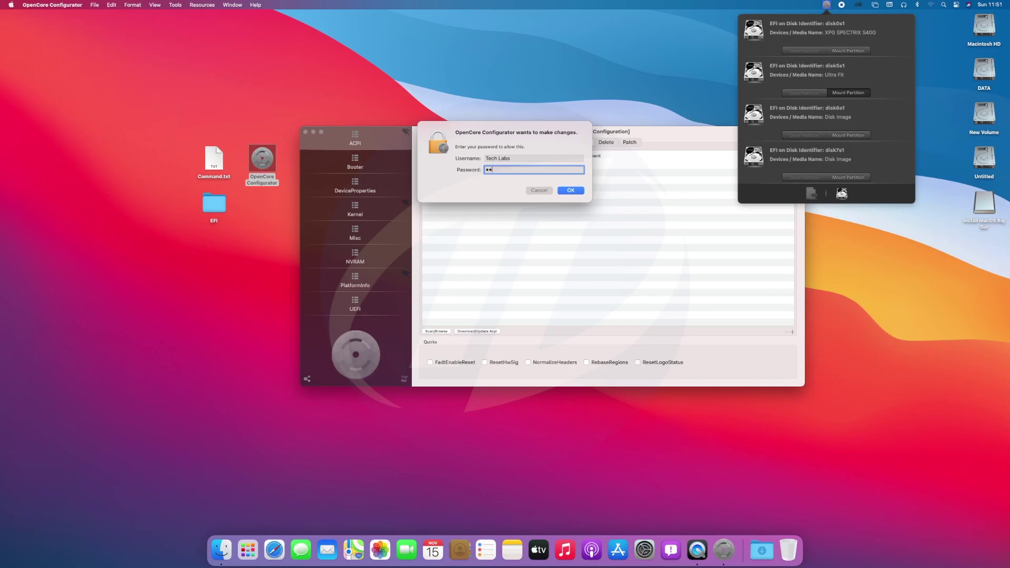
{"action": "key", "text": "Return"}
{"action": "left_click", "coordinate": [52, 4]}
{"action": "left_click", "coordinate": [42, 111]}
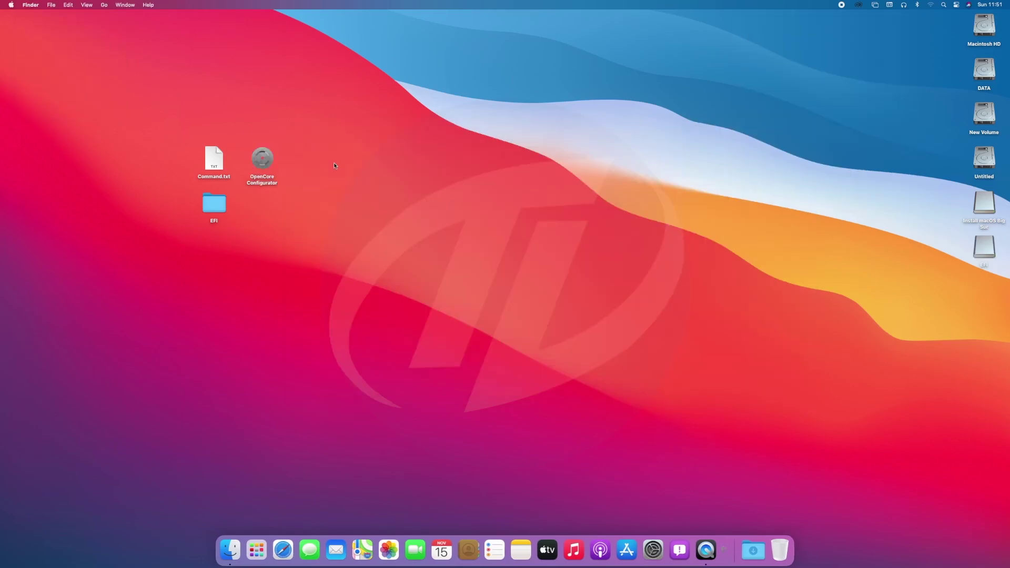
Inspect the mounted EFI volume and the Install macOS Big Sur volume
{"action": "left_click", "coordinate": [208, 210]}
{"action": "left_click", "coordinate": [278, 217]}
{"action": "double_click", "coordinate": [984, 248]}
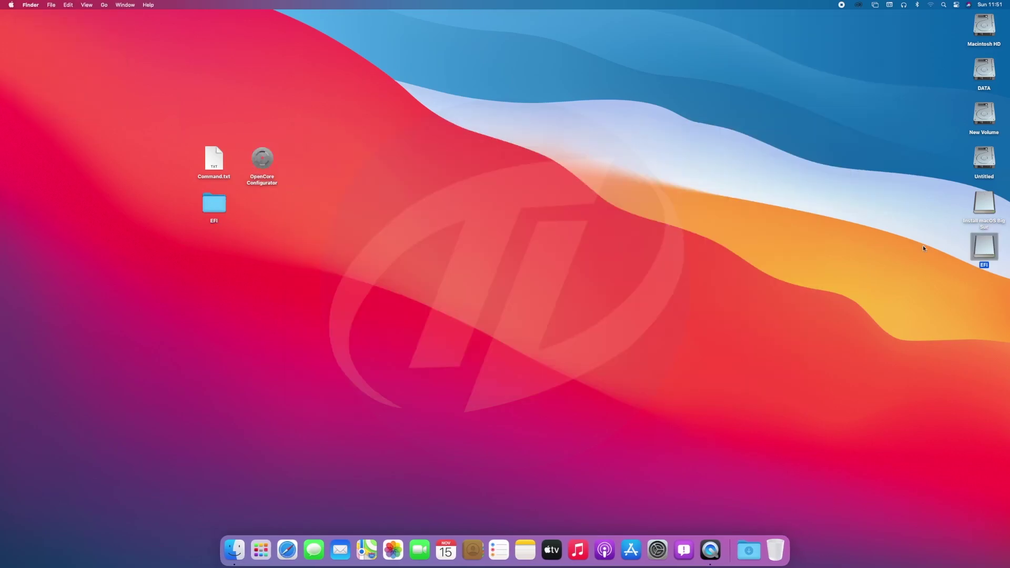
{"action": "left_click", "coordinate": [334, 109]}
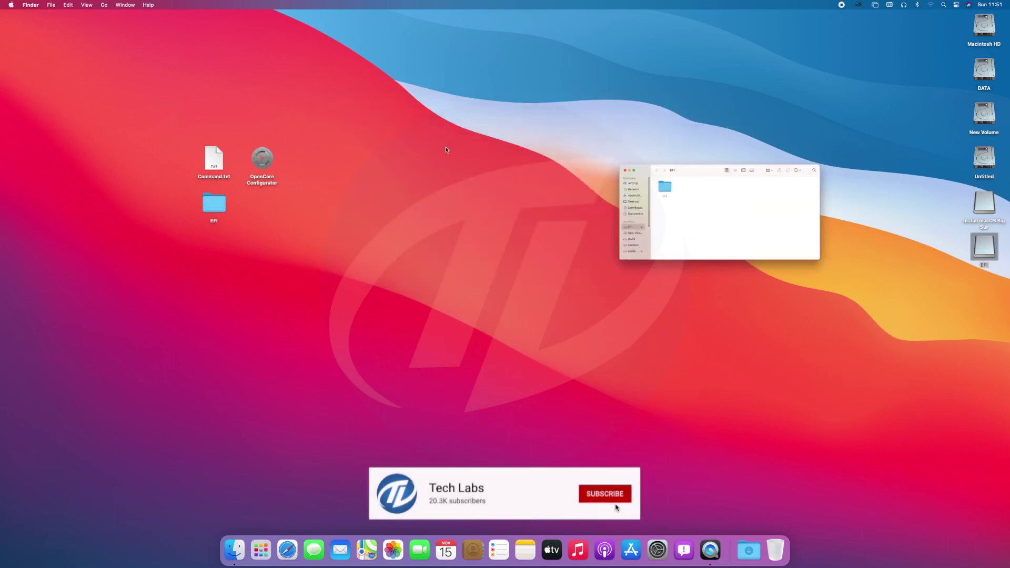
{"action": "left_click", "coordinate": [264, 161]}
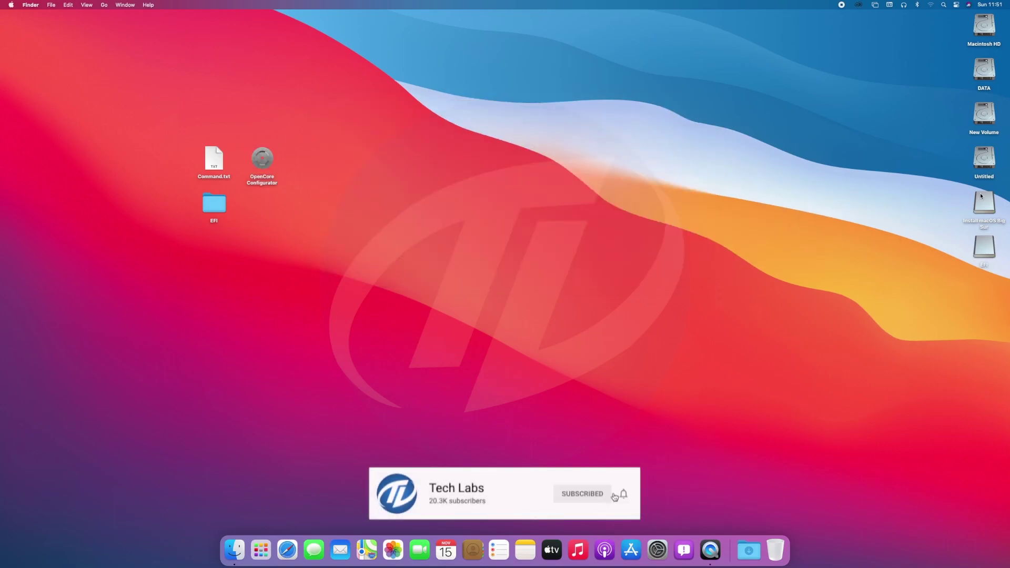
{"action": "double_click", "coordinate": [984, 202]}
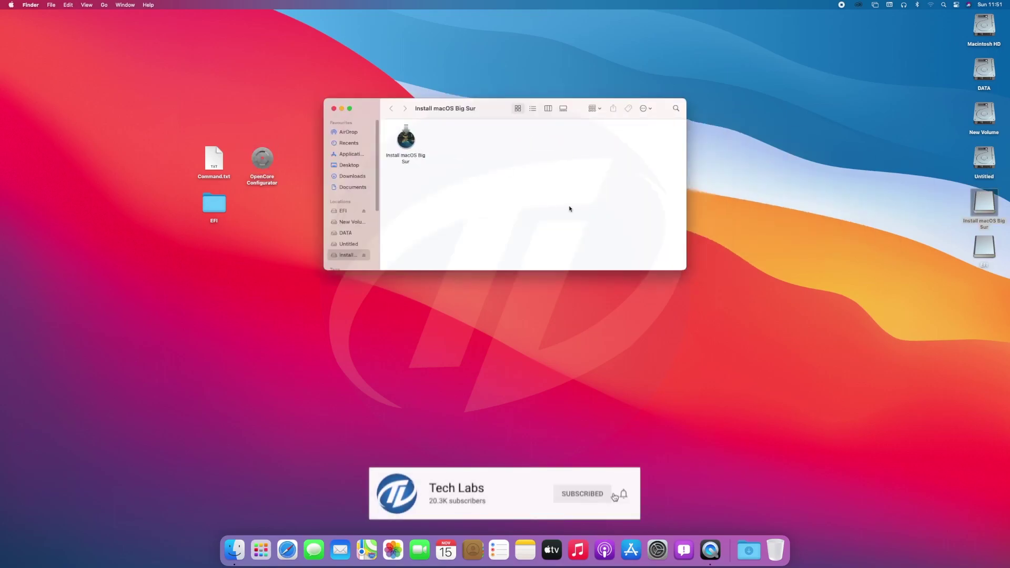
{"action": "left_click", "coordinate": [334, 108]}
Eject both the EFI and Install macOS Big Sur volumes
{"action": "left_click_drag", "start_coordinate": [946, 304], "coordinate": [982, 223]}
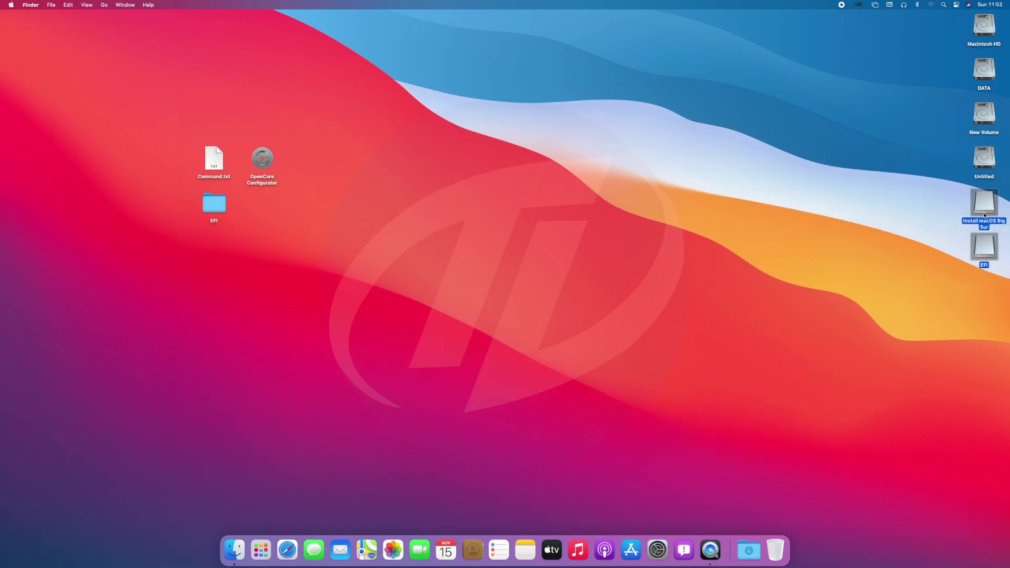
{"action": "right_click", "coordinate": [982, 213]}
{"action": "left_click", "coordinate": [921, 232]}
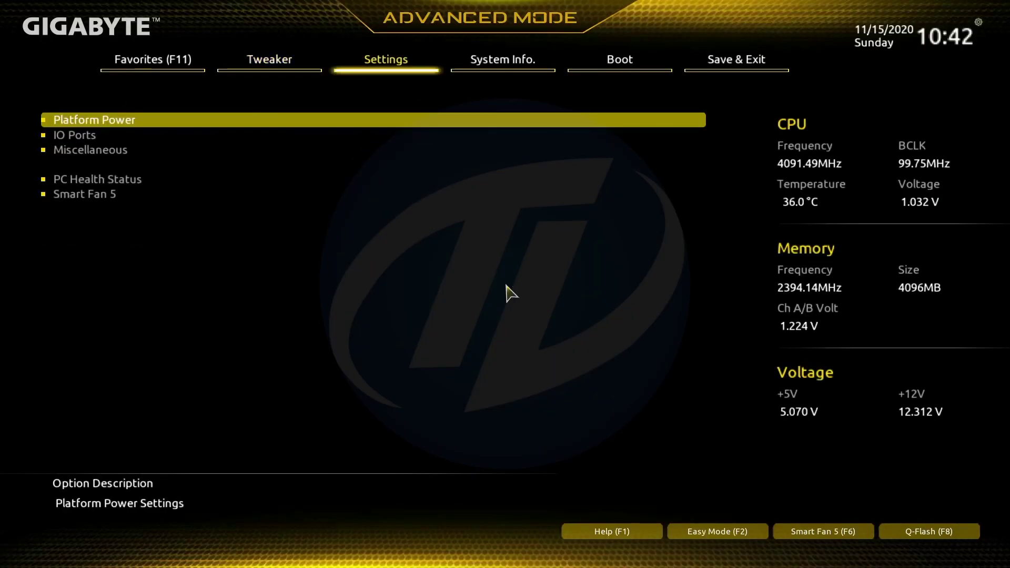
{"action": "key", "text": "Right"}
{"action": "key", "text": "Right"}
{"action": "key", "text": "Right"}
Load Optimized Defaults in the Gigabyte BIOS
{"action": "key", "text": "Down"}
{"action": "key", "text": "Down"}
{"action": "key", "text": "Return"}
{"action": "key", "text": "Return"}
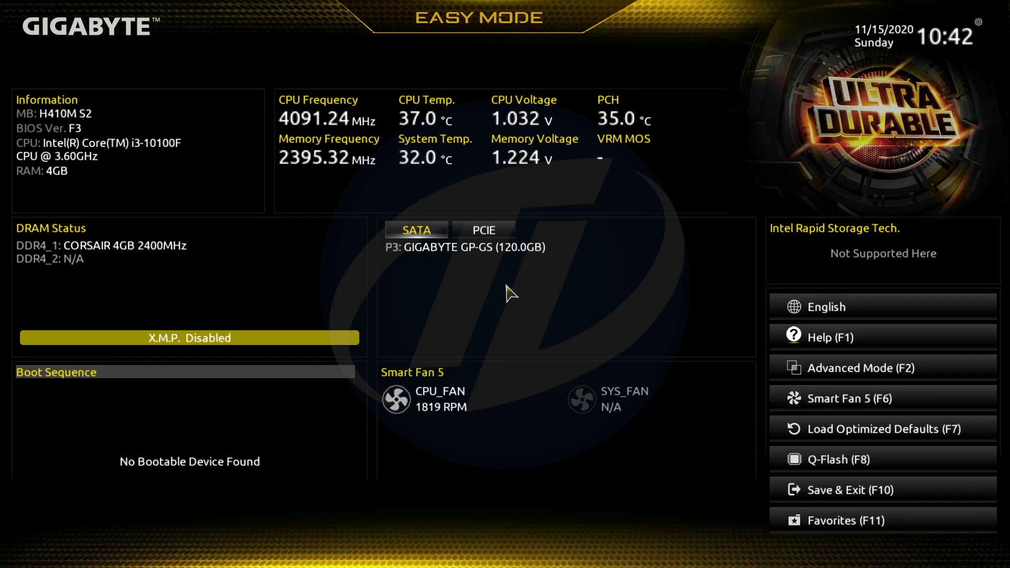
In Advanced Mode, set Serial Port under Super IO Configuration to Disabled
{"action": "key", "text": "F2"}
{"action": "key", "text": "Right"}
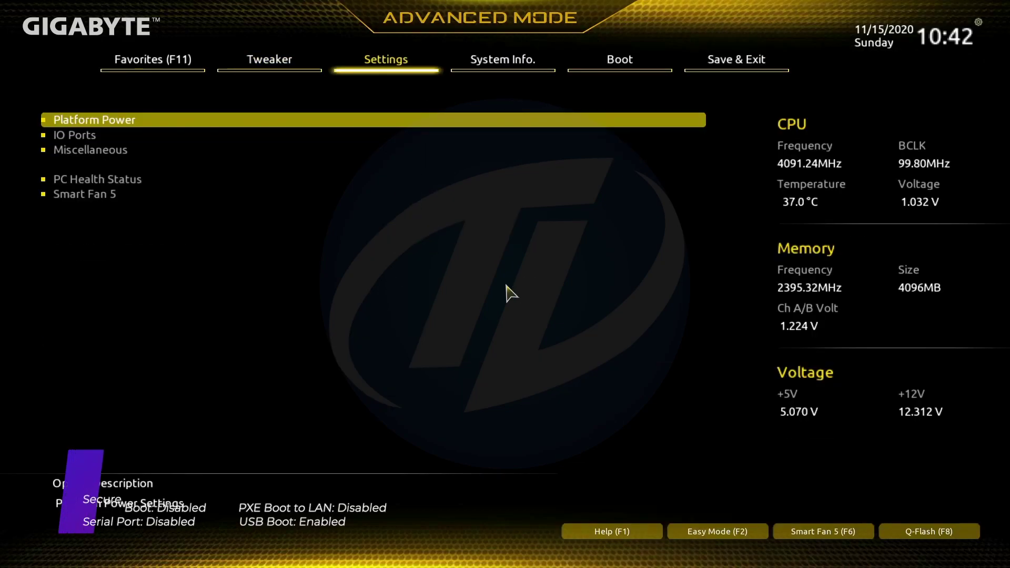
{"action": "key", "text": "Return"}
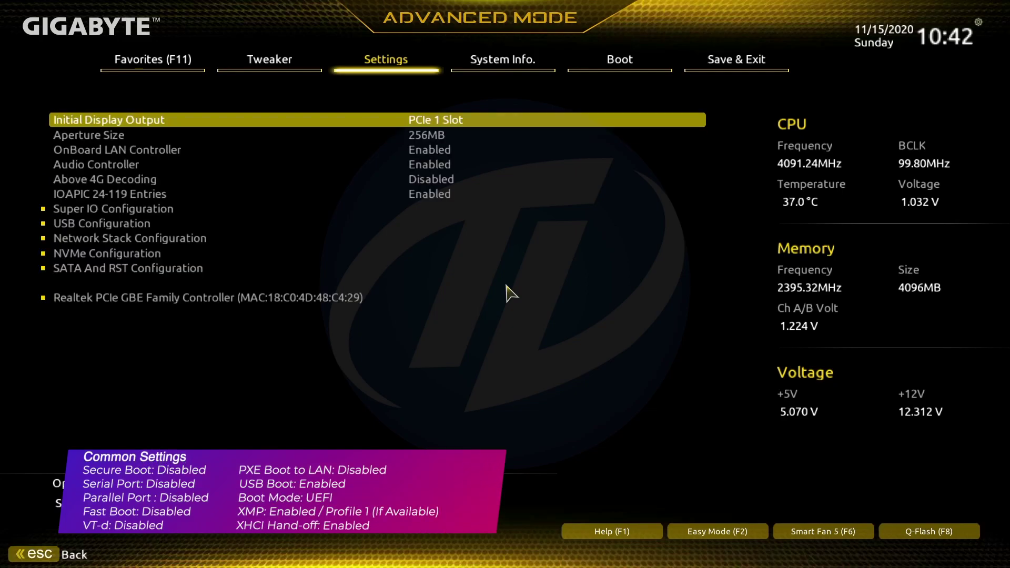
{"action": "key", "text": "Down"}
{"action": "key", "text": "Down"}
{"action": "key", "text": "Down"}
{"action": "key", "text": "Down"}
{"action": "key", "text": "Down"}
{"action": "key", "text": "Down"}
{"action": "key", "text": "Return"}
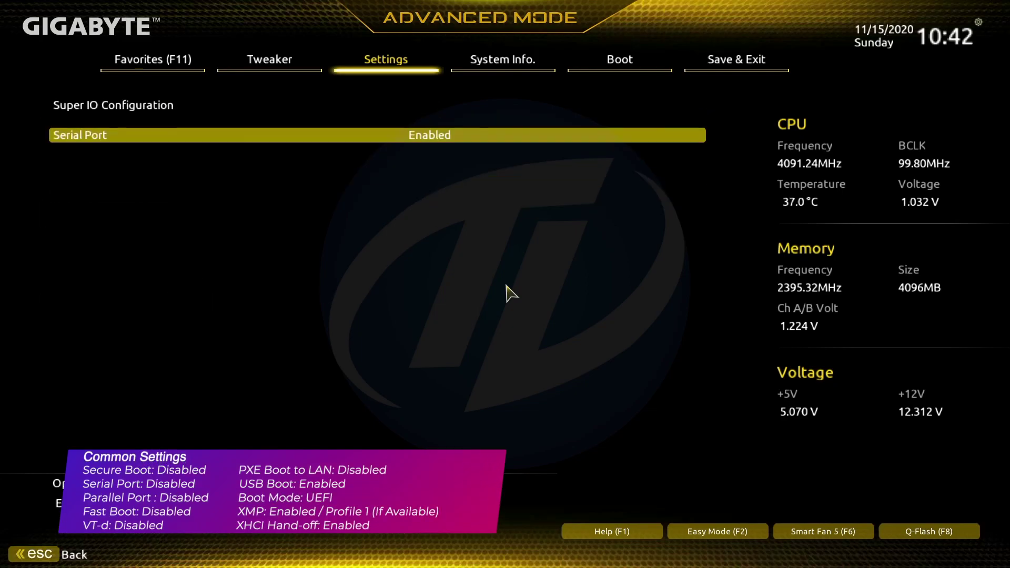
{"action": "key", "text": "Return"}
{"action": "key", "text": "Up"}
{"action": "key", "text": "Return"}
{"action": "key", "text": "Escape"}
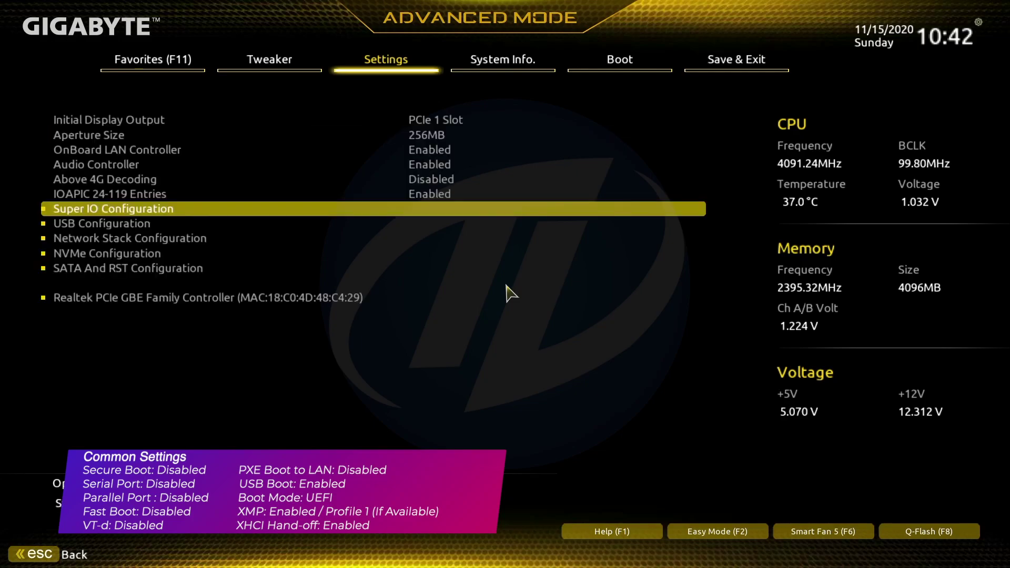
Set Windows 10 Features to Other OS on the Boot page, then save and exit
{"action": "key", "text": "Right"}
{"action": "key", "text": "Right"}
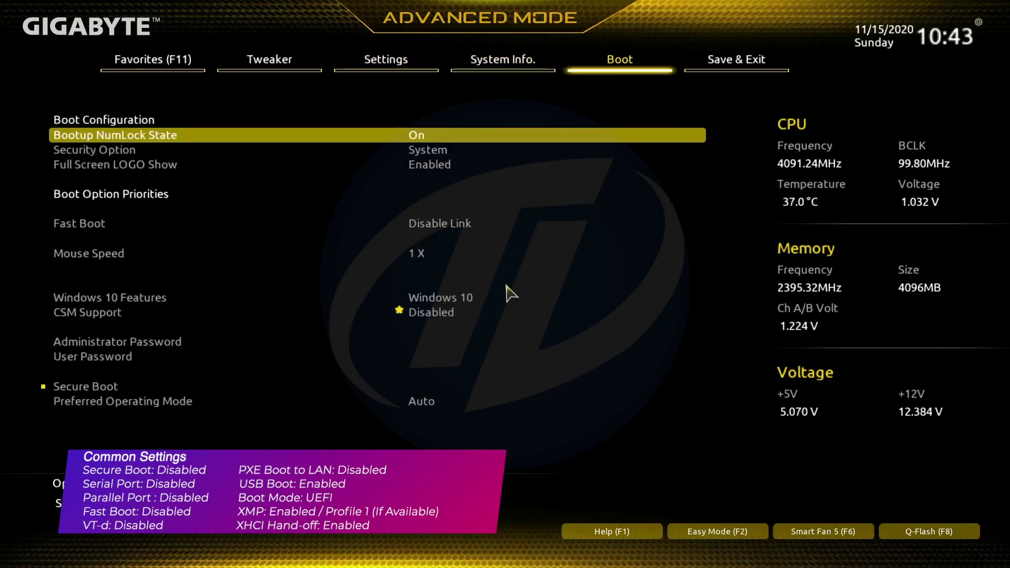
{"action": "key", "text": "Down"}
{"action": "key", "text": "Down"}
{"action": "key", "text": "Down"}
{"action": "key", "text": "Down"}
{"action": "key", "text": "Return"}
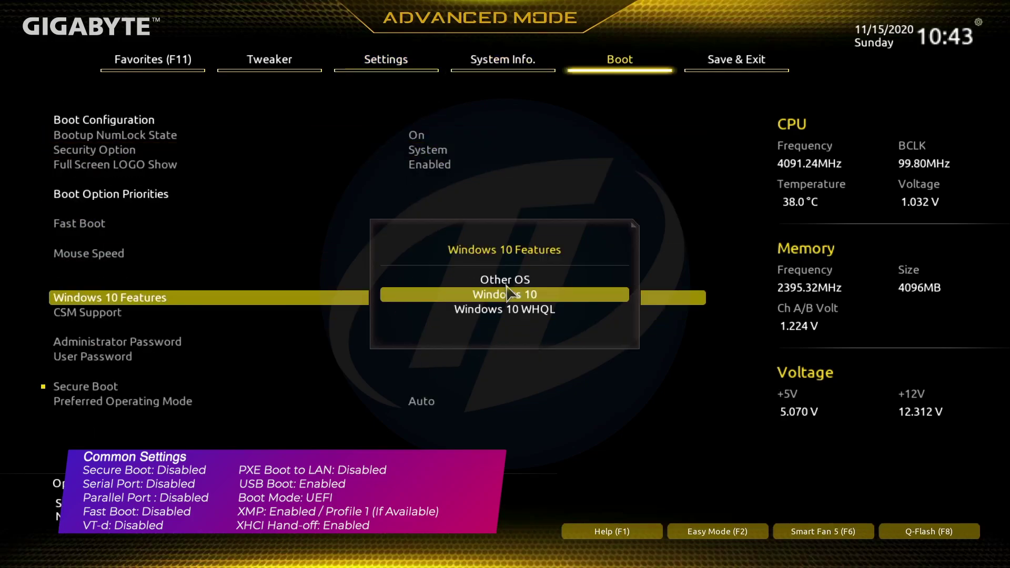
{"action": "key", "text": "Up"}
{"action": "key", "text": "Return"}
{"action": "key", "text": "Right"}
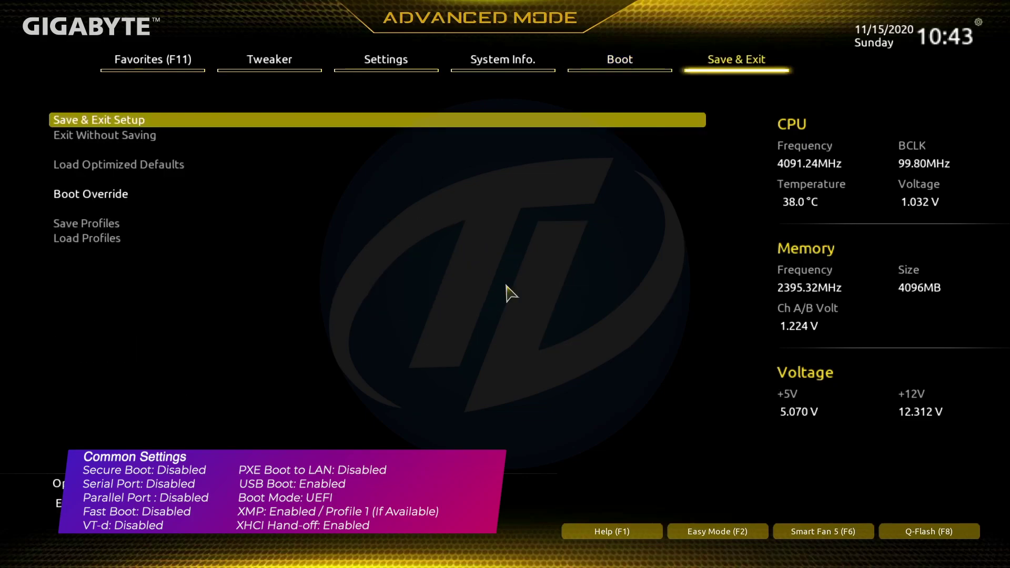
{"action": "key", "text": "Return"}
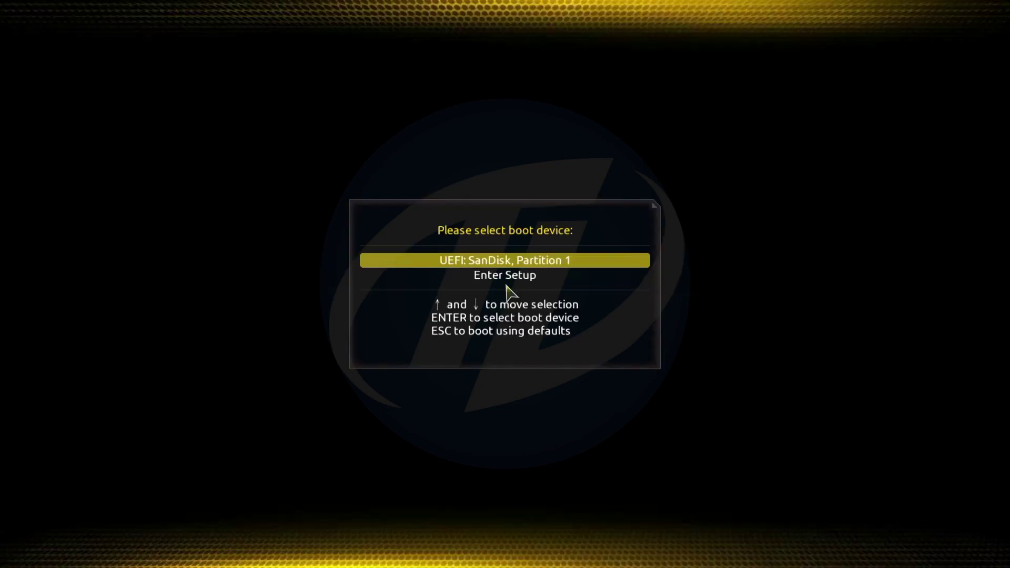
Boot from the SanDisk USB into macOS Recovery in English and launch Disk Utility
{"action": "key", "text": "Return"}
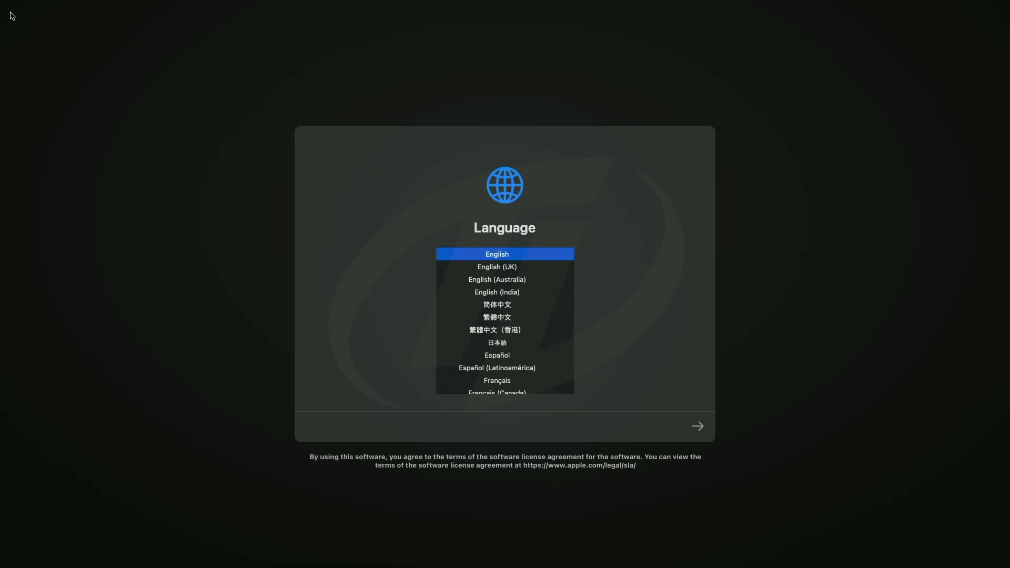
{"action": "left_click", "coordinate": [697, 428]}
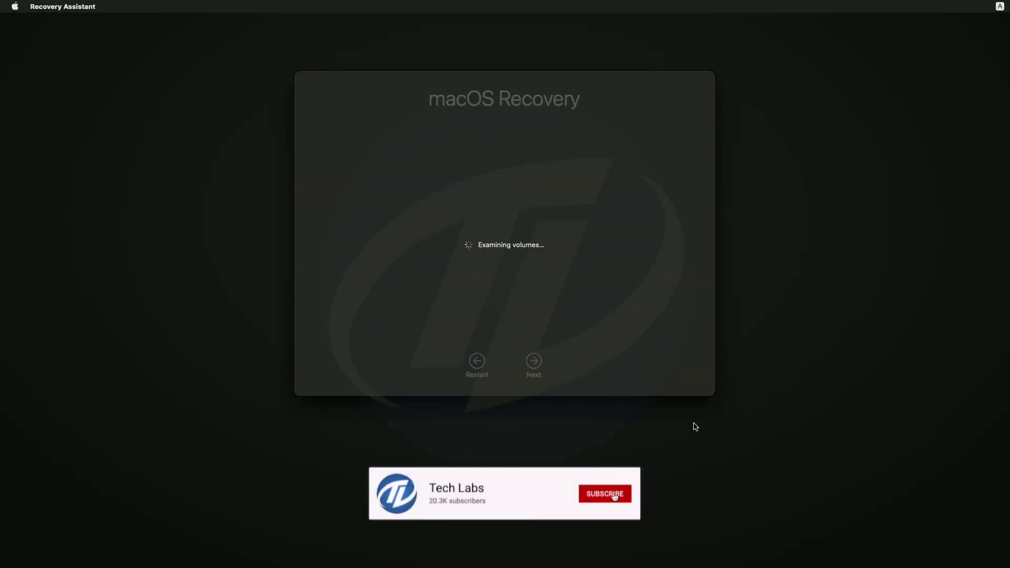
{"action": "left_click", "coordinate": [532, 269]}
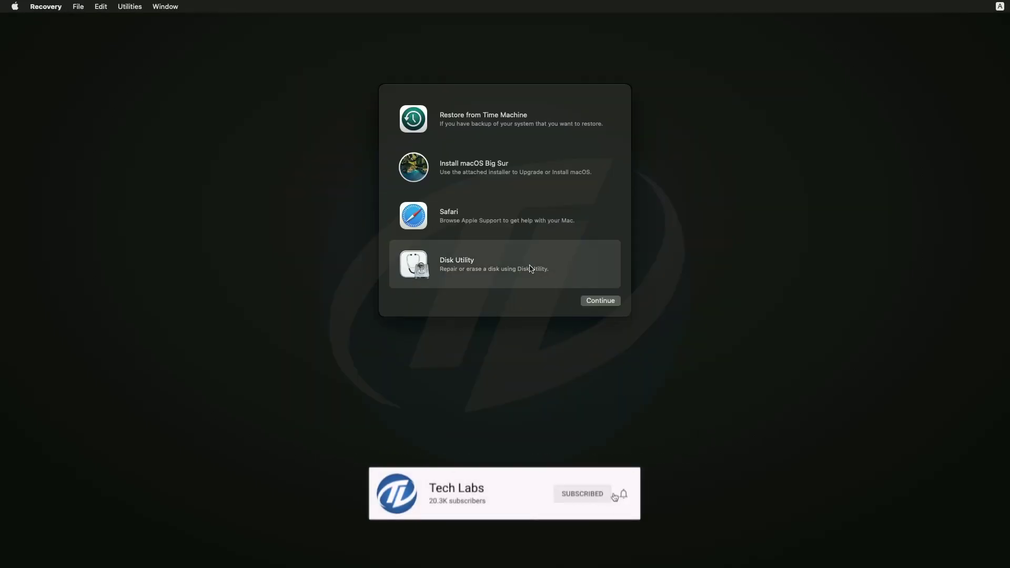
{"action": "left_click", "coordinate": [584, 301]}
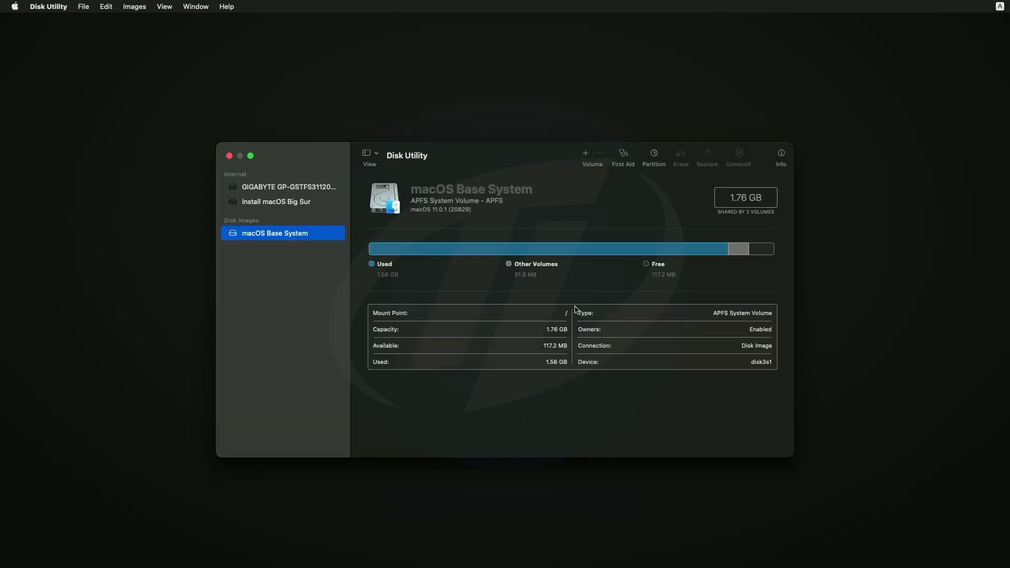
Show all devices and select the 120.03 GB GIGABYTE SSD
{"action": "left_click", "coordinate": [374, 155]}
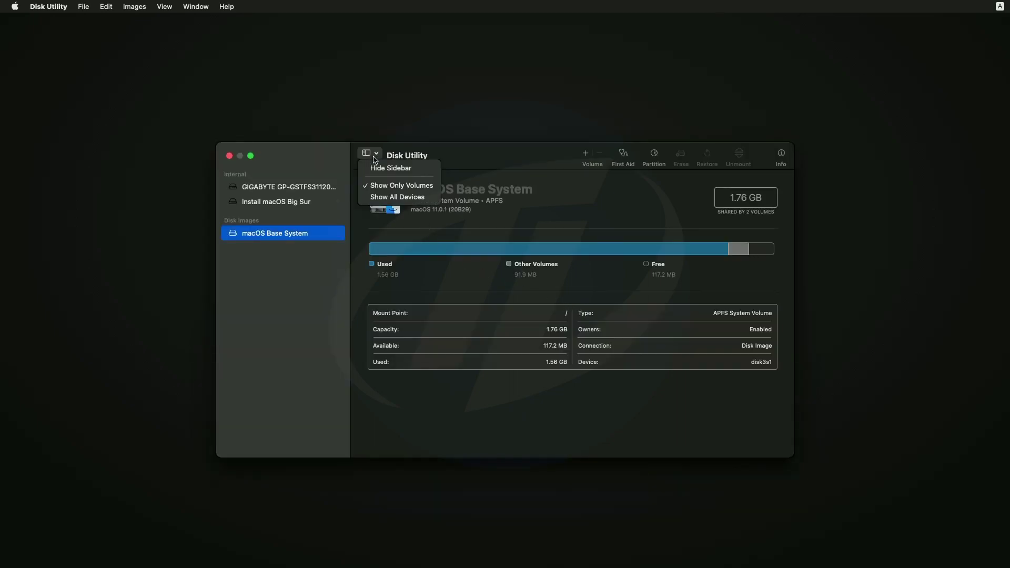
{"action": "left_click", "coordinate": [392, 197]}
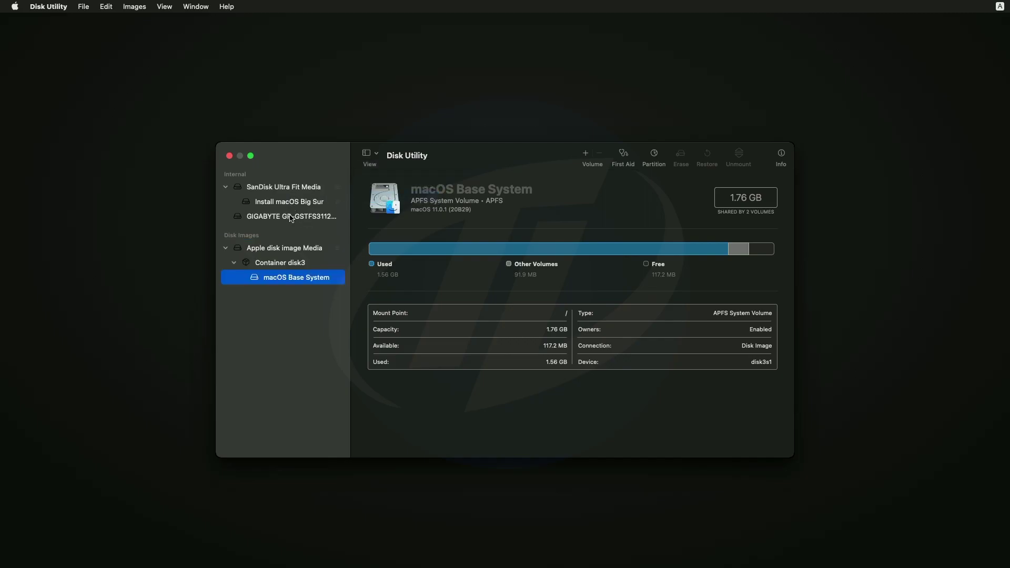
{"action": "left_click", "coordinate": [291, 217]}
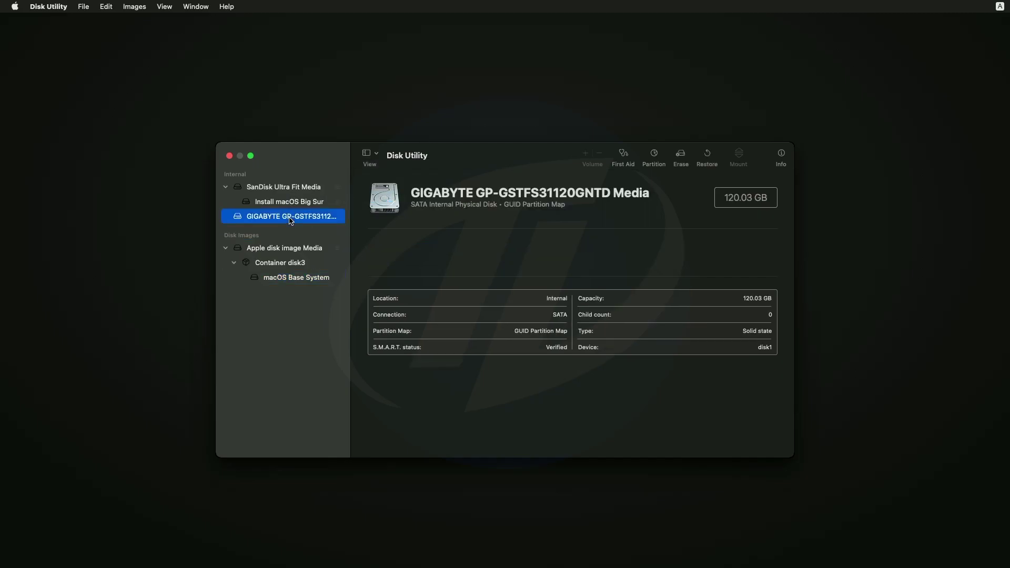
Erase the GIGABYTE SSD as APFS with a GUID Partition Map, named 'Macintosh HD'
{"action": "left_click", "coordinate": [680, 156]}
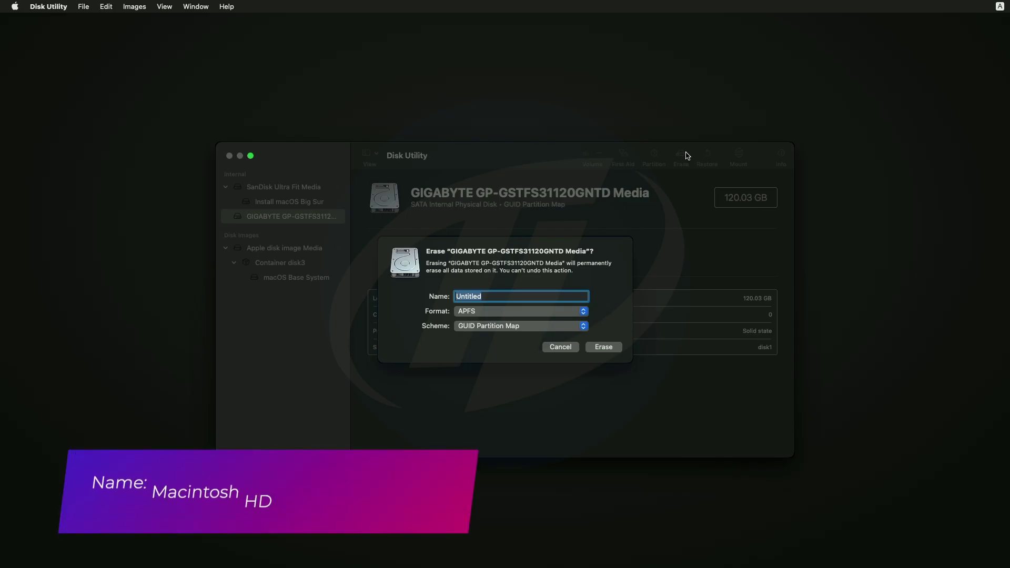
{"action": "type", "text": "Macinto"}
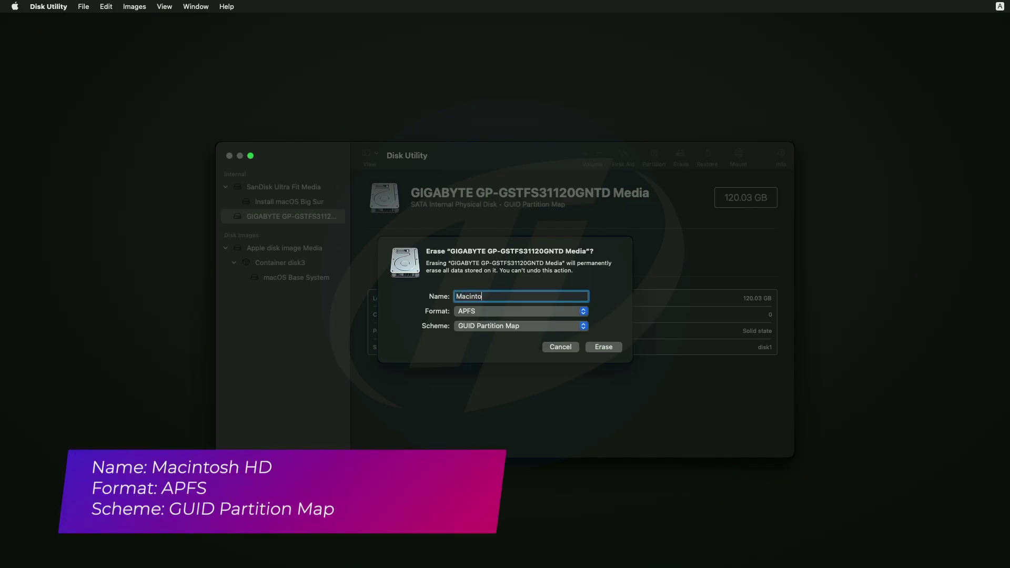
{"action": "type", "text": "sh HD"}
{"action": "left_click", "coordinate": [603, 347]}
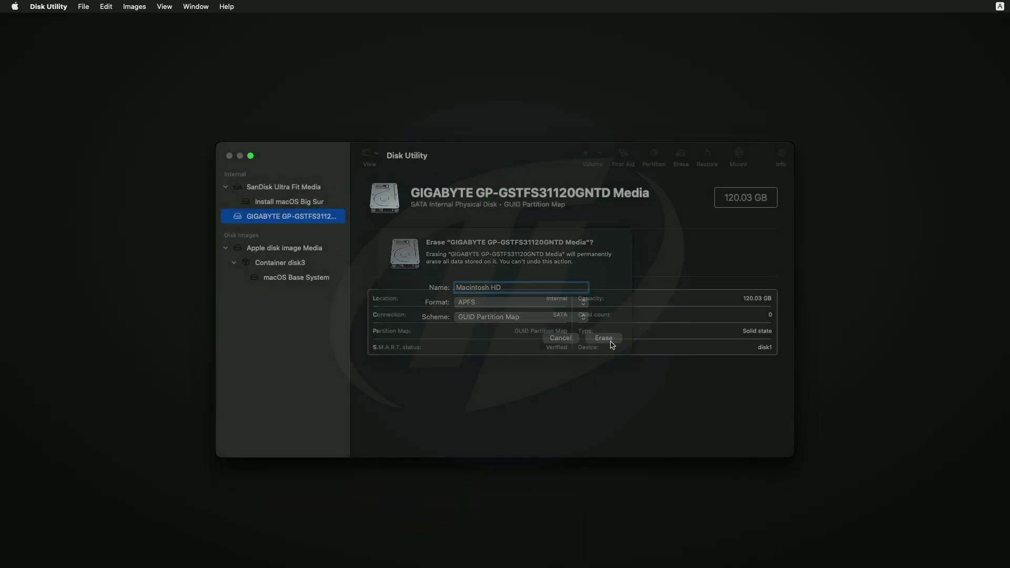
{"action": "left_click", "coordinate": [403, 329]}
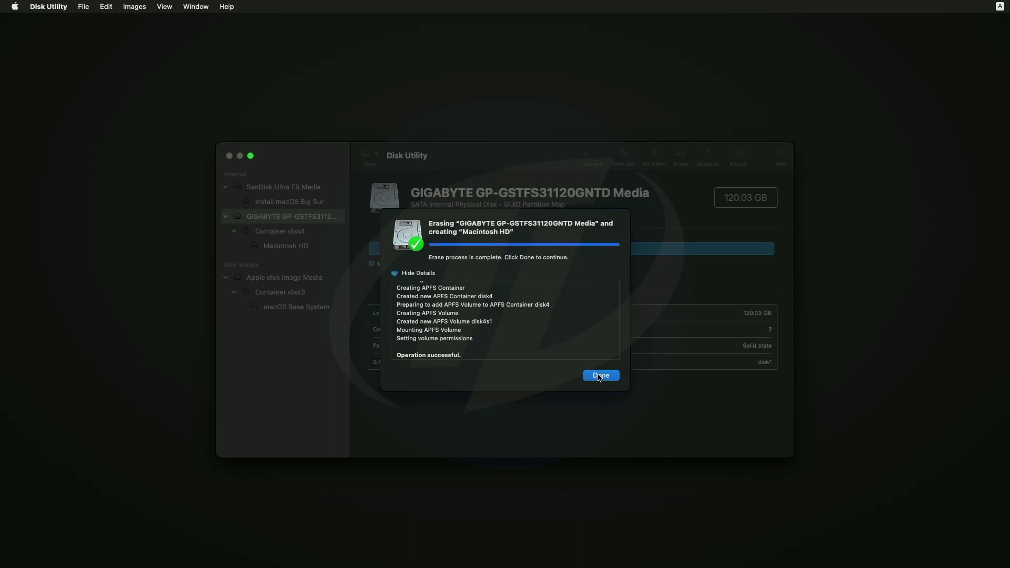
{"action": "left_click", "coordinate": [600, 375]}
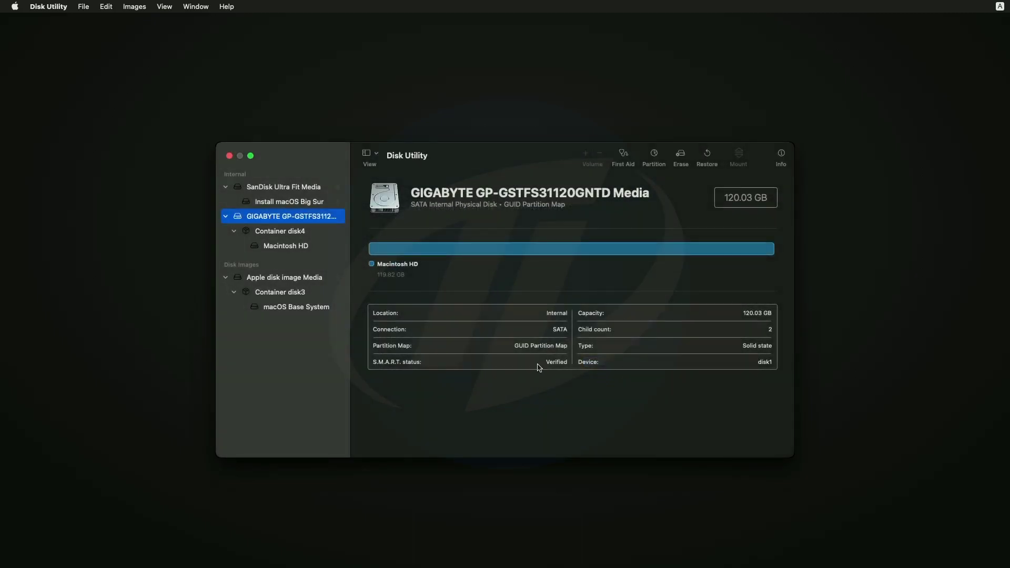
Quit Disk Utility, accept the Big Sur license, and install macOS onto Macintosh HD
{"action": "left_click", "coordinate": [230, 156]}
{"action": "left_click", "coordinate": [451, 175]}
{"action": "left_click", "coordinate": [592, 311]}
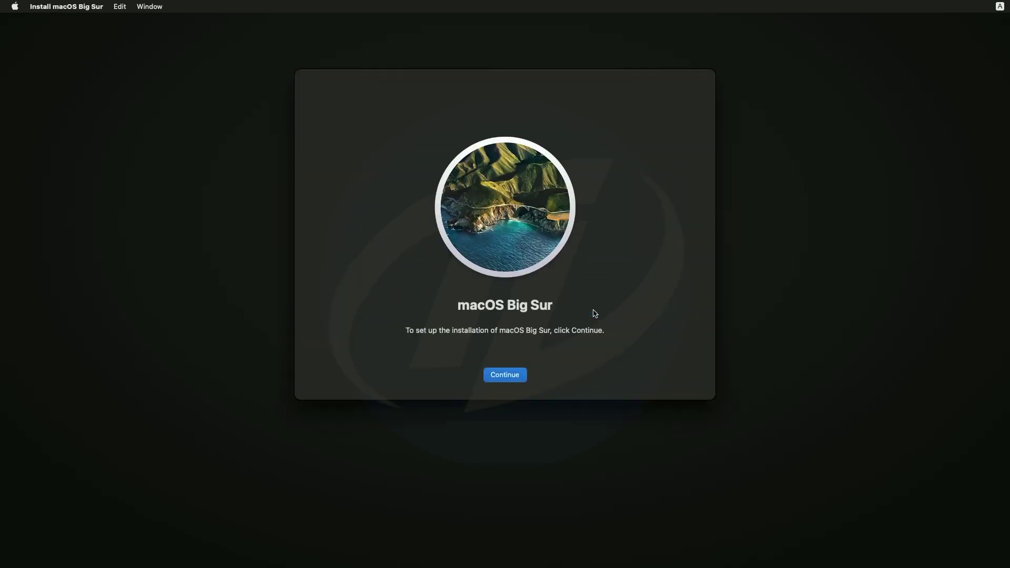
{"action": "left_click", "coordinate": [505, 377]}
{"action": "left_click", "coordinate": [526, 375]}
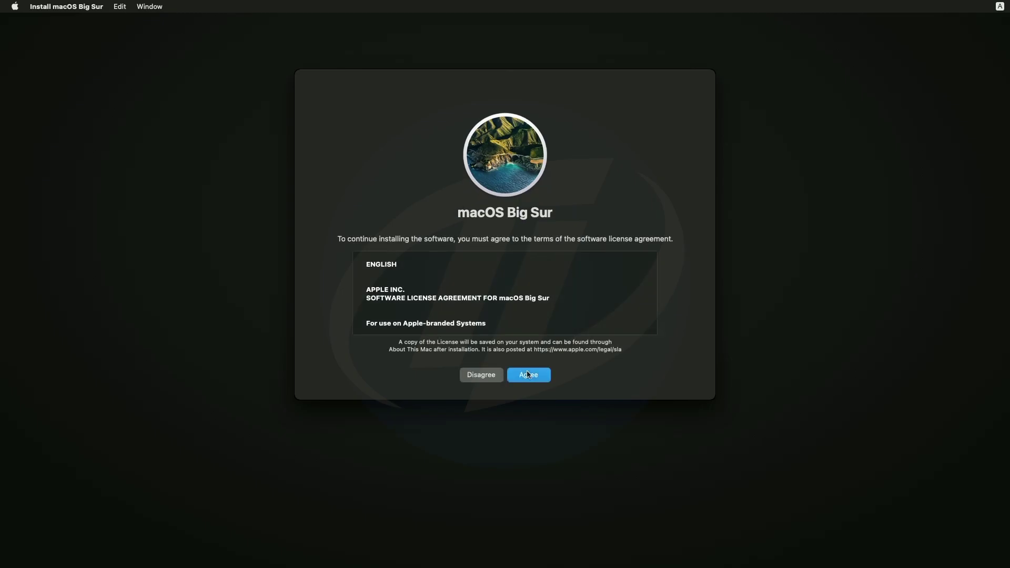
{"action": "left_click", "coordinate": [535, 275]}
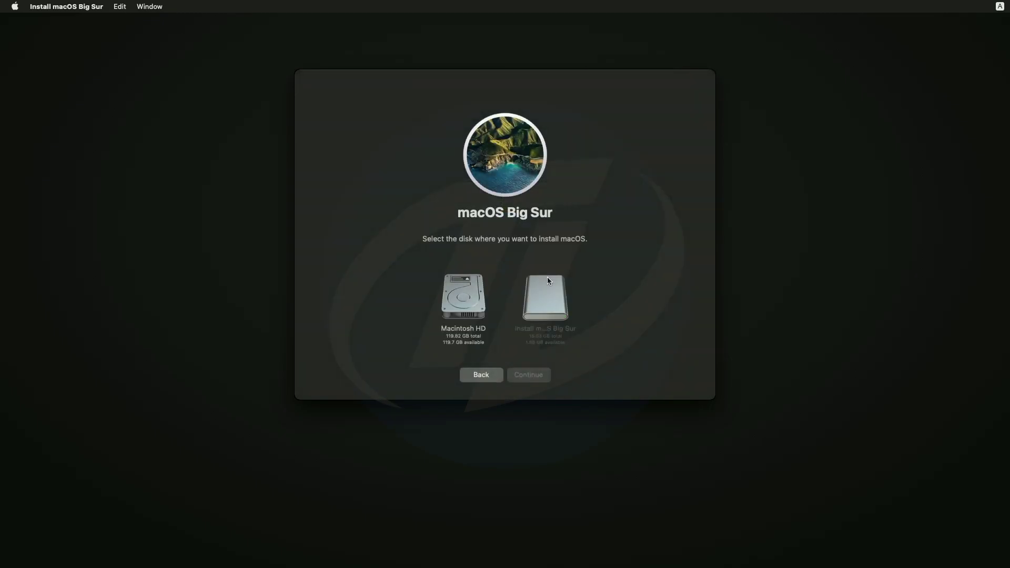
{"action": "left_click", "coordinate": [474, 322]}
{"action": "left_click", "coordinate": [524, 380]}
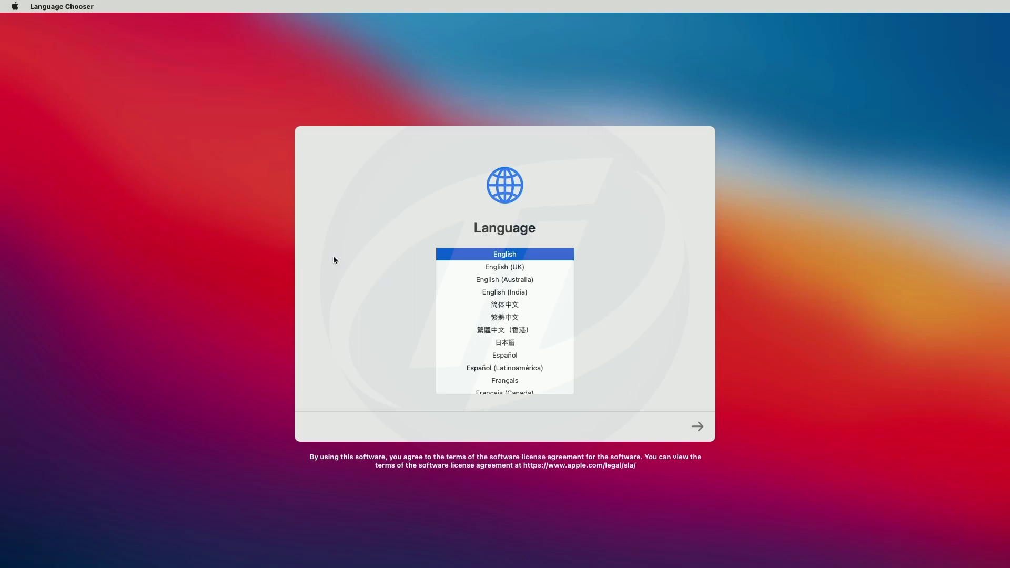
Choose English and United States, keep default languages, and skip Accessibility
{"action": "left_click", "coordinate": [698, 424]}
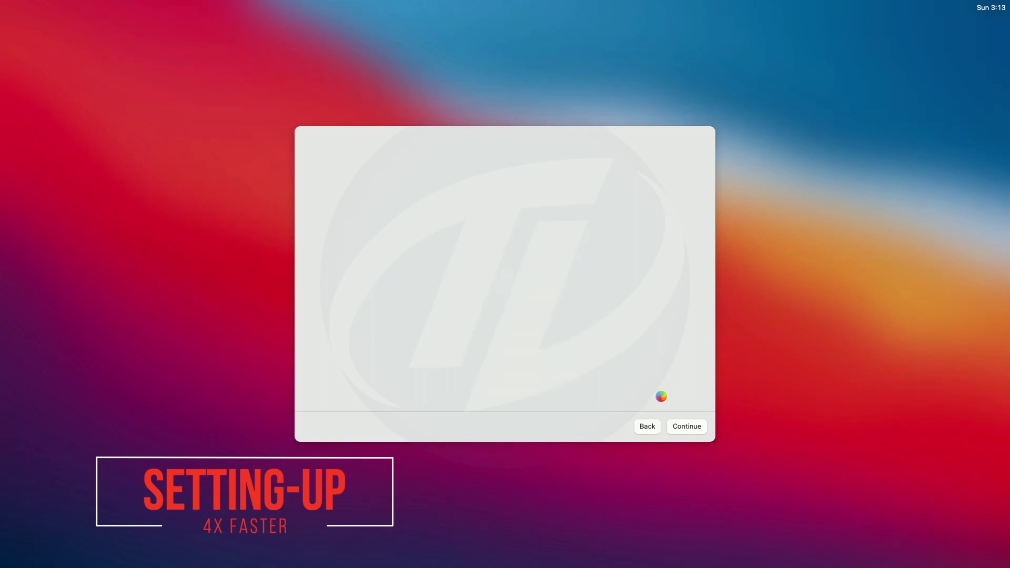
{"action": "key", "text": "u"}
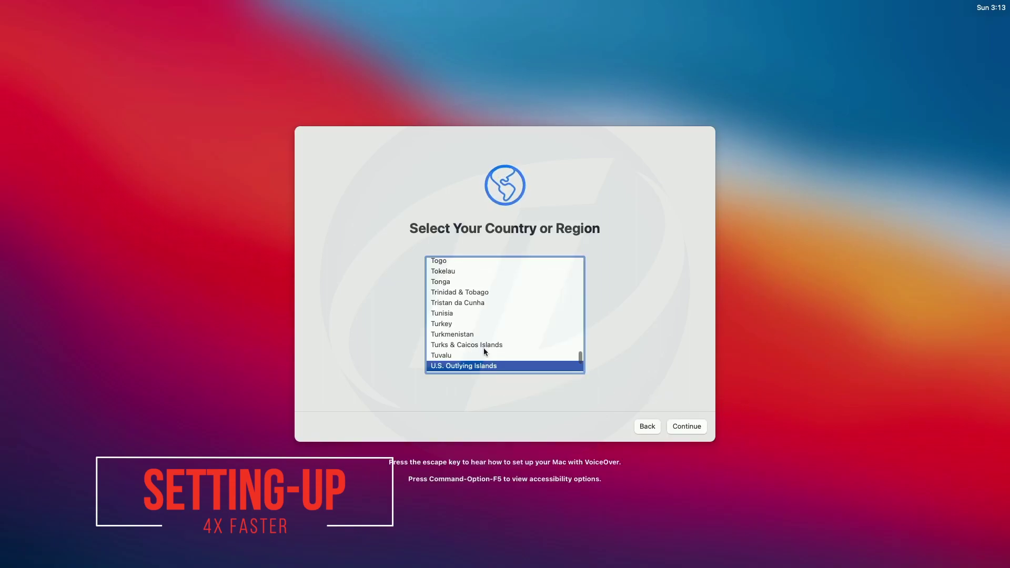
{"action": "scroll", "coordinate": [484, 348], "scroll_direction": "down", "scroll_amount": 4}
{"action": "left_click", "coordinate": [484, 346]}
{"action": "left_click", "coordinate": [686, 426]}
{"action": "left_click", "coordinate": [680, 426]}
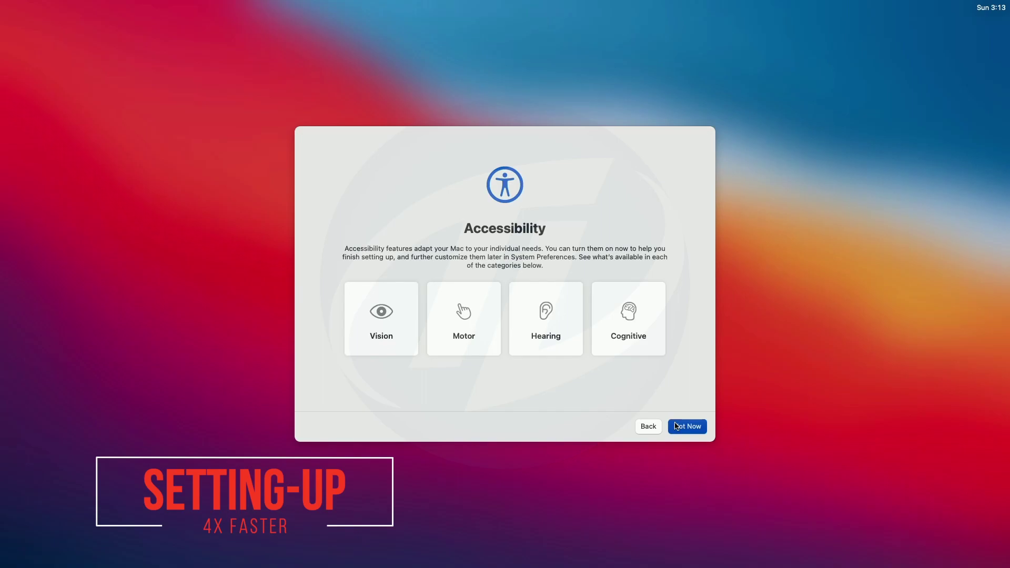
{"action": "left_click", "coordinate": [676, 426]}
Skip Migration Assistant and Apple ID sign-in, and agree to the terms
{"action": "left_click", "coordinate": [314, 426]}
{"action": "left_click", "coordinate": [322, 426]}
{"action": "left_click", "coordinate": [544, 335]}
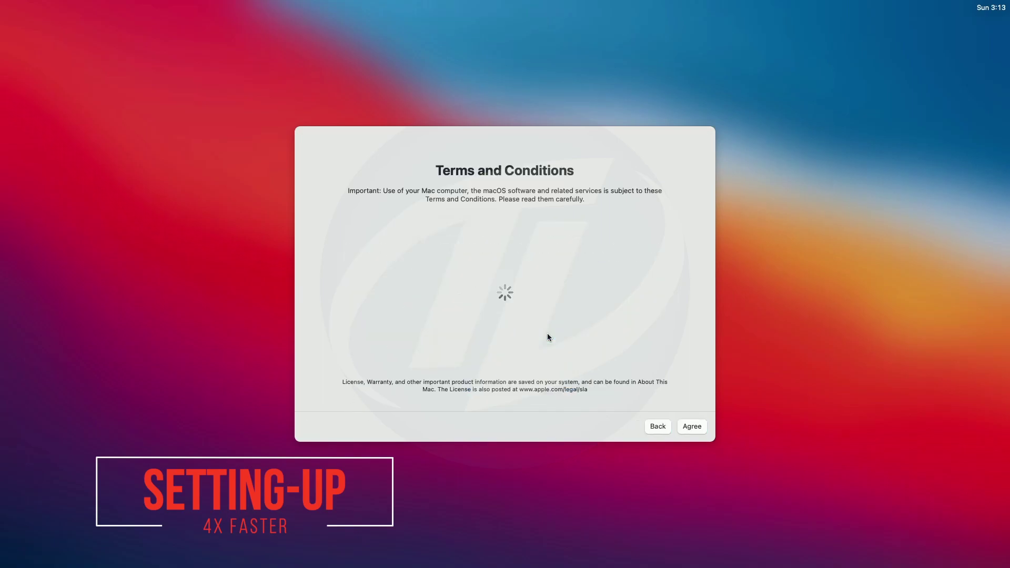
{"action": "key", "text": "Return"}
{"action": "key", "text": "Return"}
Create the computer account with a name, password, and a different account picture
{"action": "type", "text": "Tech L"}
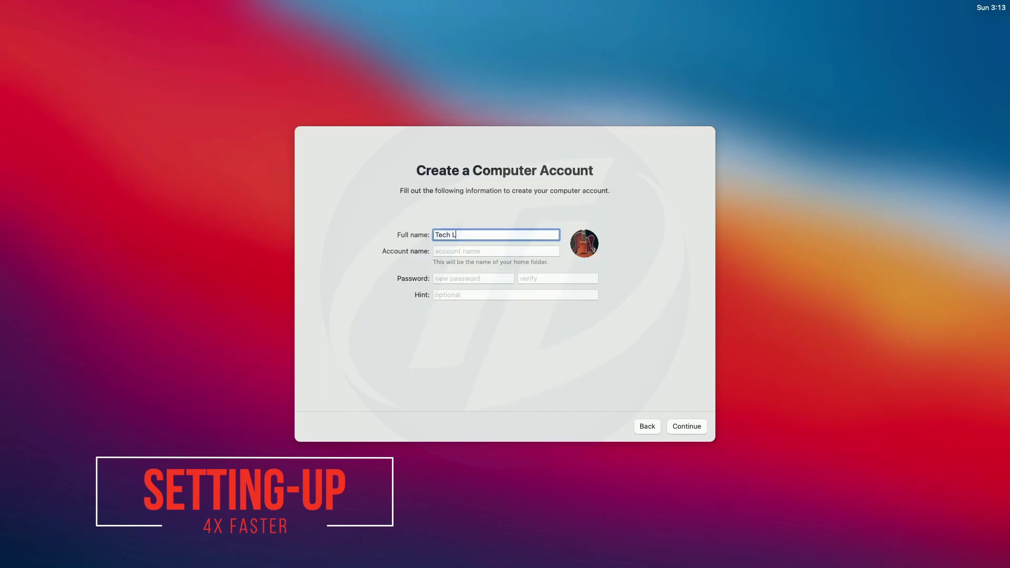
{"action": "type", "text": "abs"}
{"action": "key", "text": "Tab"}
{"action": "key", "text": "Tab"}
{"action": "type", "text": "1234"}
{"action": "key", "text": "Tab"}
{"action": "type", "text": "1234"}
{"action": "left_click", "coordinate": [584, 243]}
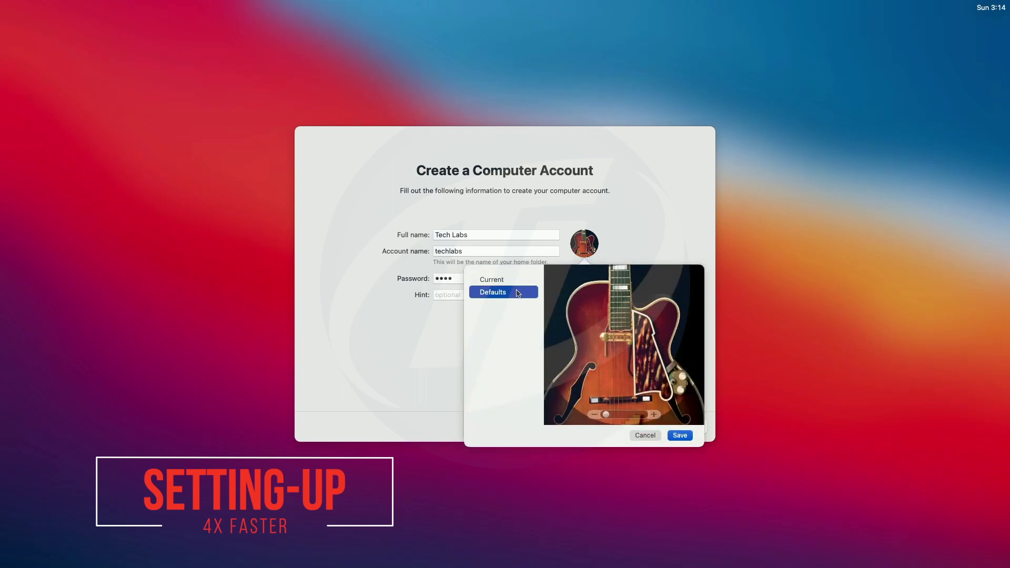
{"action": "left_click", "coordinate": [568, 289]}
{"action": "left_click", "coordinate": [680, 434]}
{"action": "left_click", "coordinate": [678, 427]}
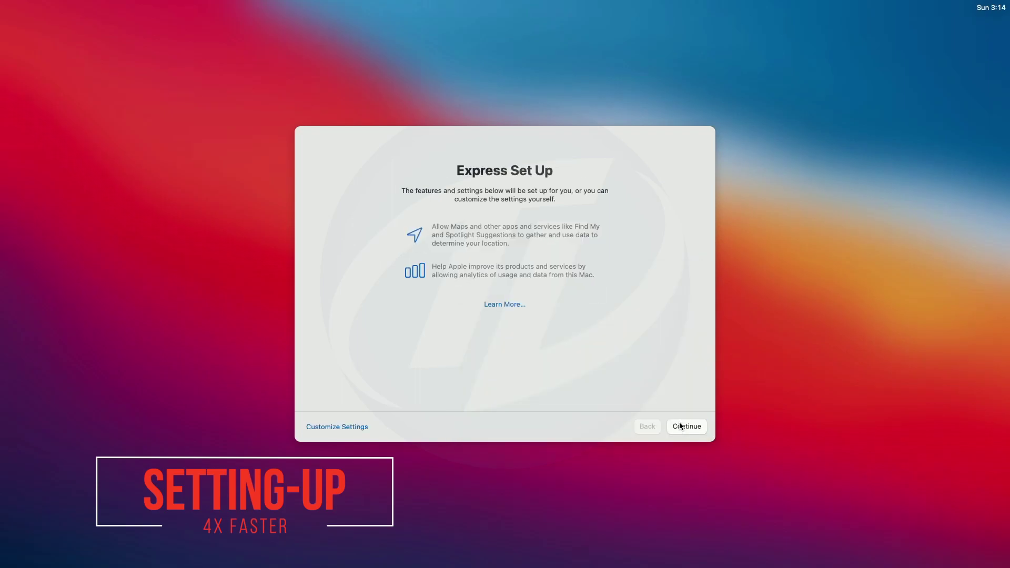
Accept default express setup, analytics, Screen Time and Siri settings, declining audio sharing
{"action": "left_click", "coordinate": [680, 426]}
{"action": "left_click", "coordinate": [684, 426]}
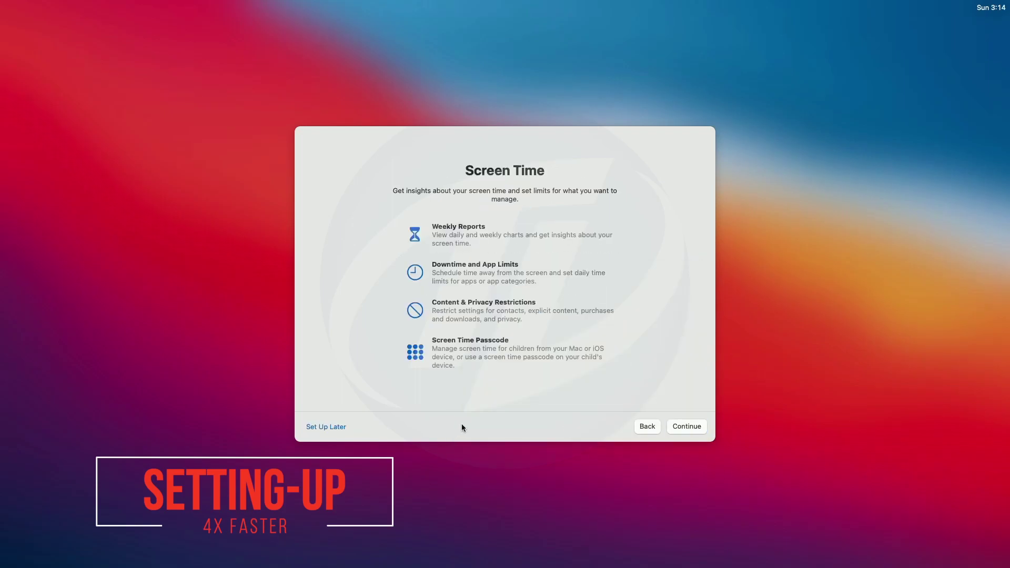
{"action": "left_click", "coordinate": [695, 426]}
{"action": "left_click", "coordinate": [695, 426]}
{"action": "left_click", "coordinate": [463, 264]}
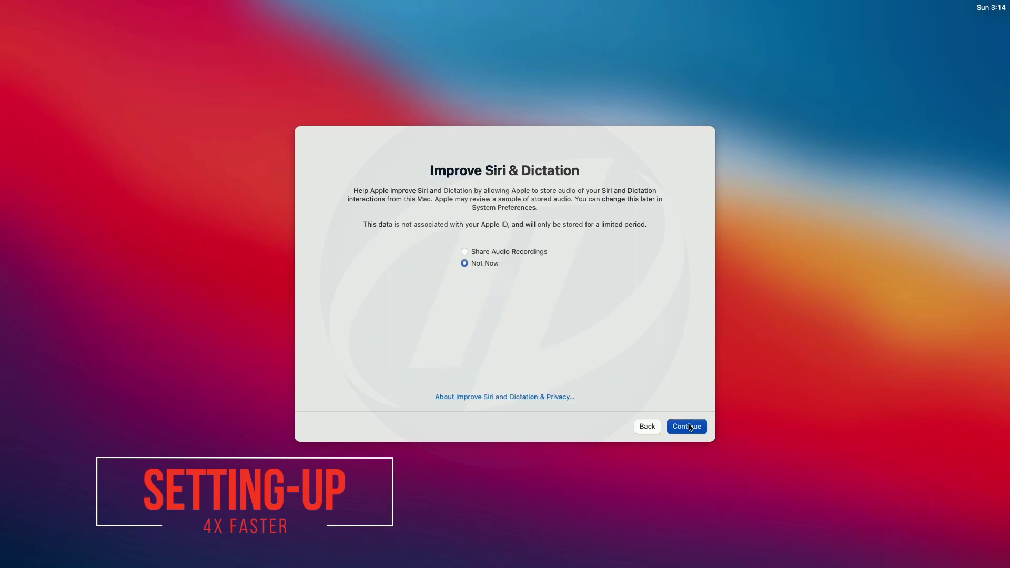
{"action": "left_click", "coordinate": [689, 426]}
{"action": "left_click", "coordinate": [686, 426]}
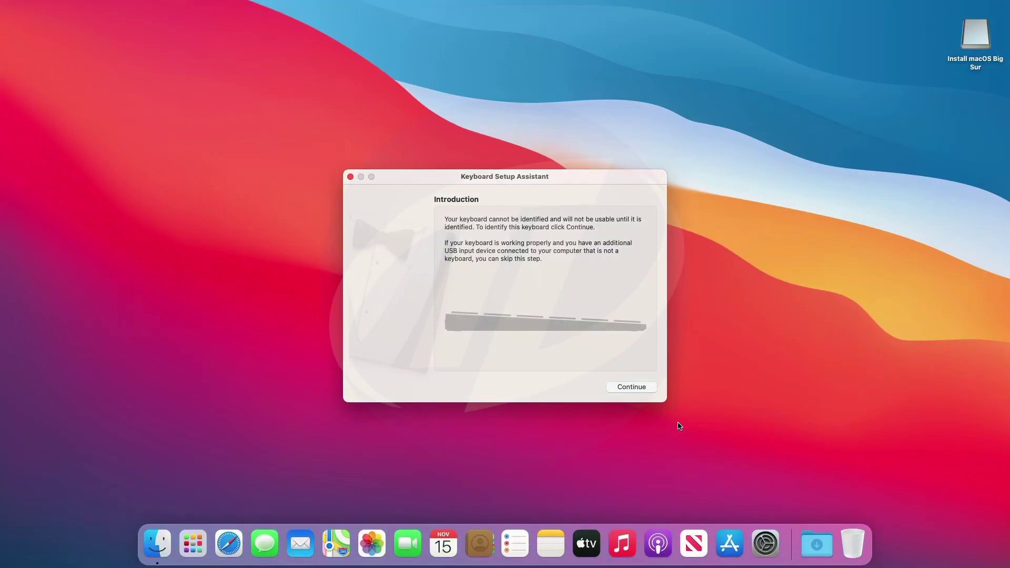
Identify the keyboard layout in Keyboard Setup Assistant
{"action": "left_click", "coordinate": [631, 386]}
{"action": "key", "text": "z"}
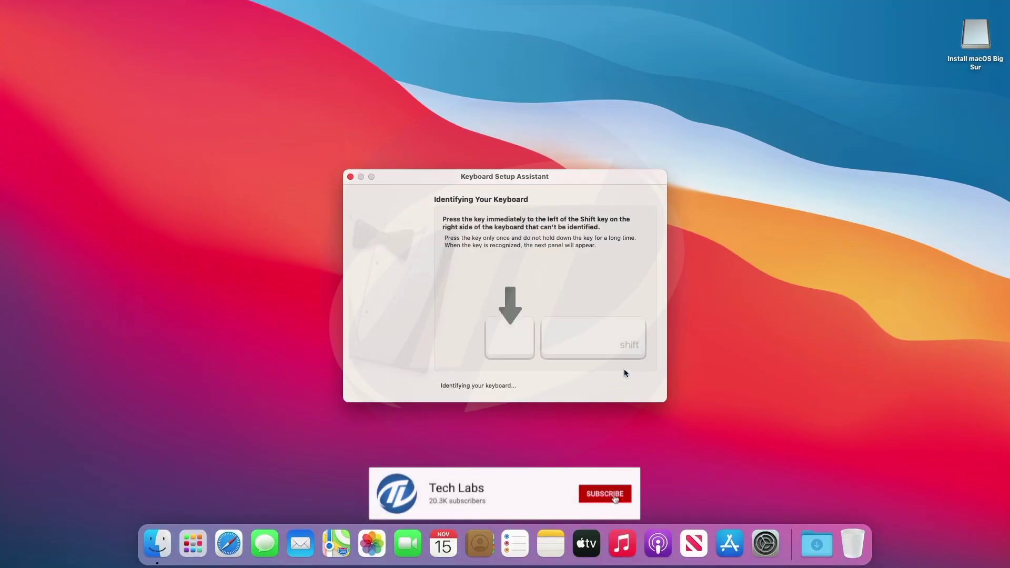
{"action": "key", "text": "slash"}
{"action": "left_click", "coordinate": [631, 386]}
Show hard disks on the desktop and re-sort the desktop icons
{"action": "left_click", "coordinate": [41, 7]}
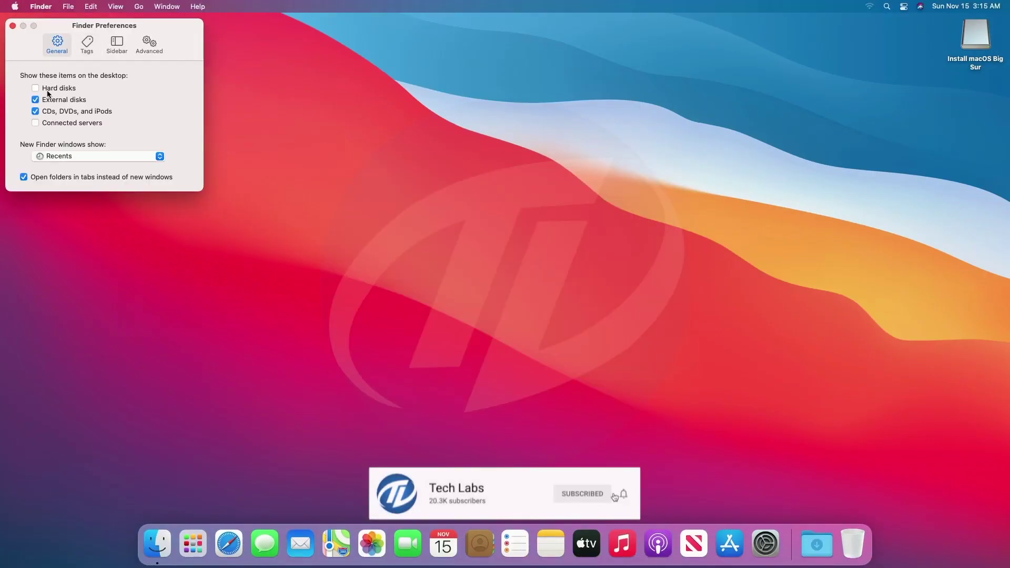
{"action": "left_click", "coordinate": [47, 92]}
{"action": "key", "text": "super+w"}
{"action": "right_click", "coordinate": [441, 111]}
{"action": "left_click", "coordinate": [458, 191]}
Copy OpenCore Configurator from the Install macOS Big Sur drive to the desktop
{"action": "left_click", "coordinate": [988, 90]}
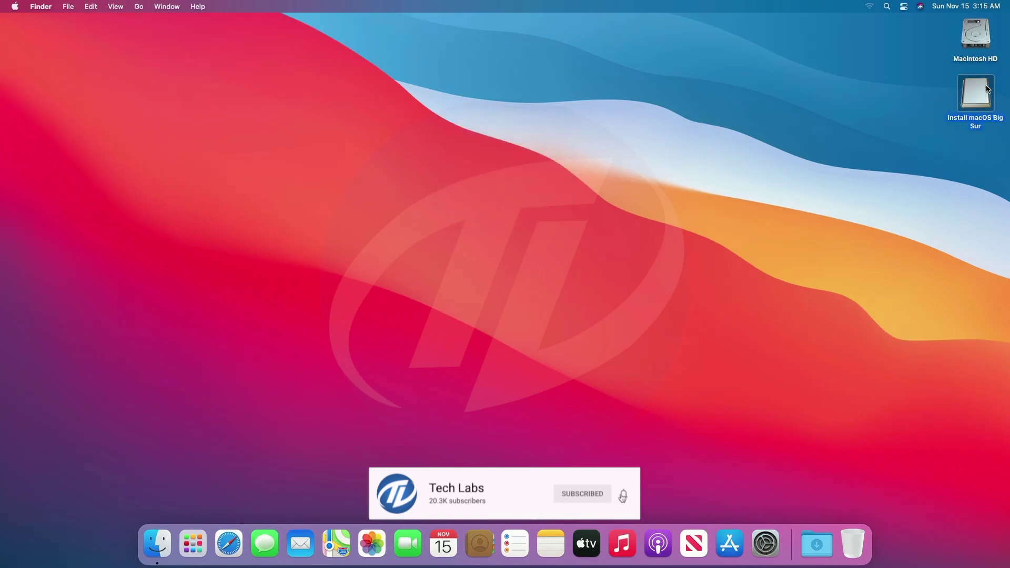
{"action": "double_click", "coordinate": [988, 89]}
{"action": "left_click_drag", "start_coordinate": [622, 74], "coordinate": [363, 103]}
{"action": "left_click", "coordinate": [447, 25]}
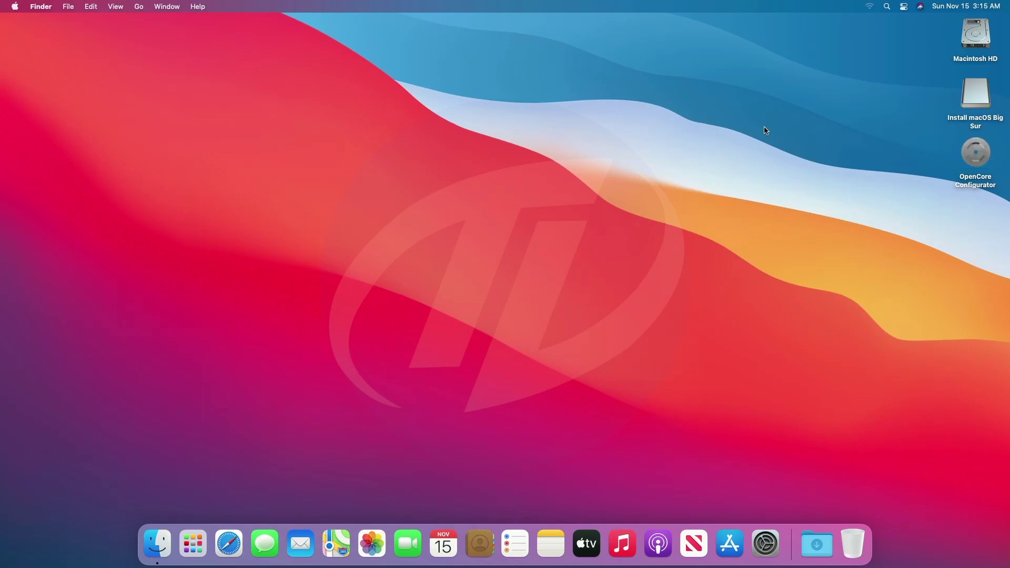
Mount the Ultra Fit and GIGABYTE EFI partitions, quit OpenCore Configurator, and open the EFI disk
{"action": "double_click", "coordinate": [988, 156]}
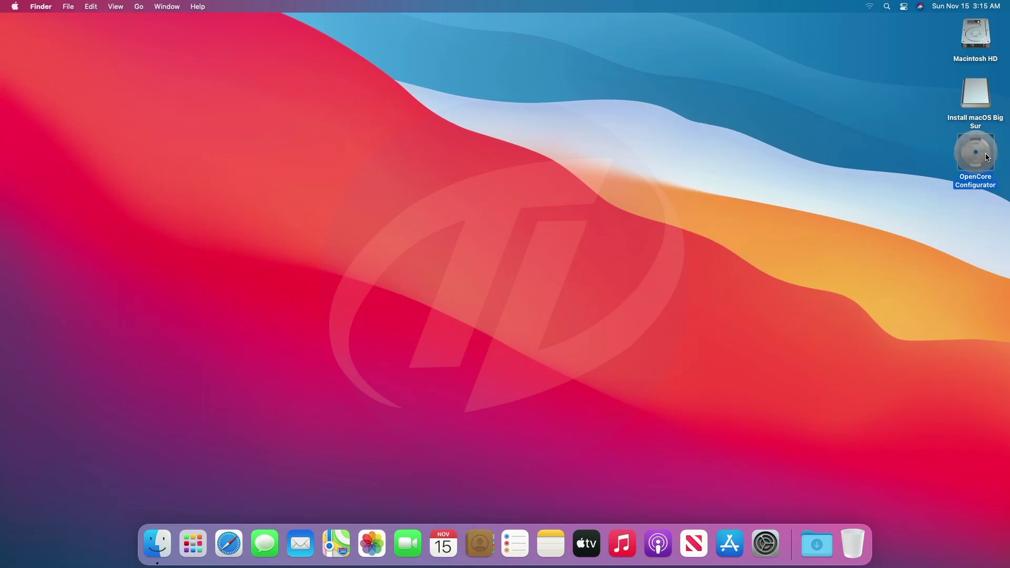
{"action": "left_click", "coordinate": [850, 7]}
{"action": "left_click", "coordinate": [882, 75]}
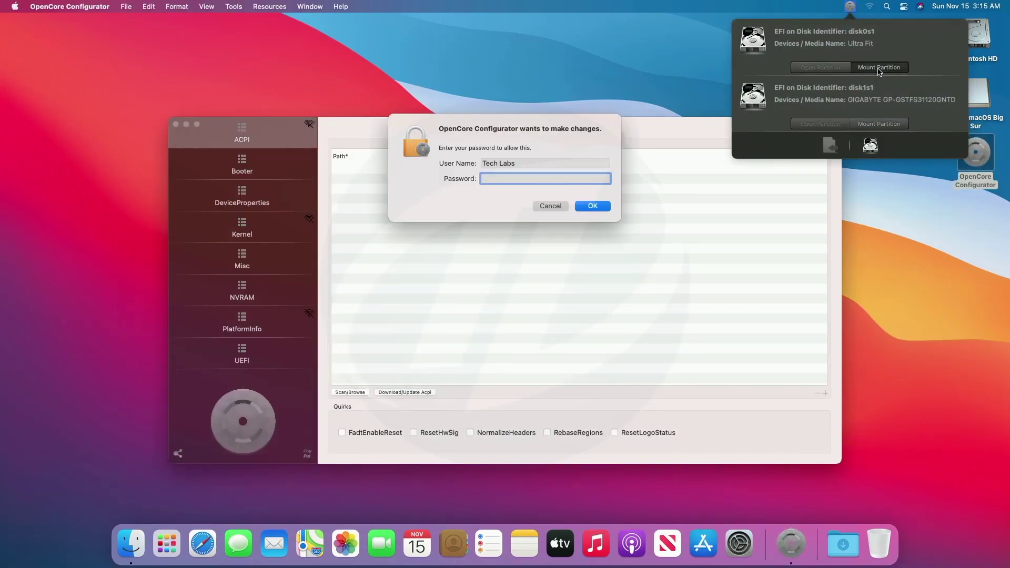
{"action": "type", "text": "****"}
{"action": "key", "text": "Return"}
{"action": "left_click", "coordinate": [883, 124]}
{"action": "left_click", "coordinate": [69, 6]}
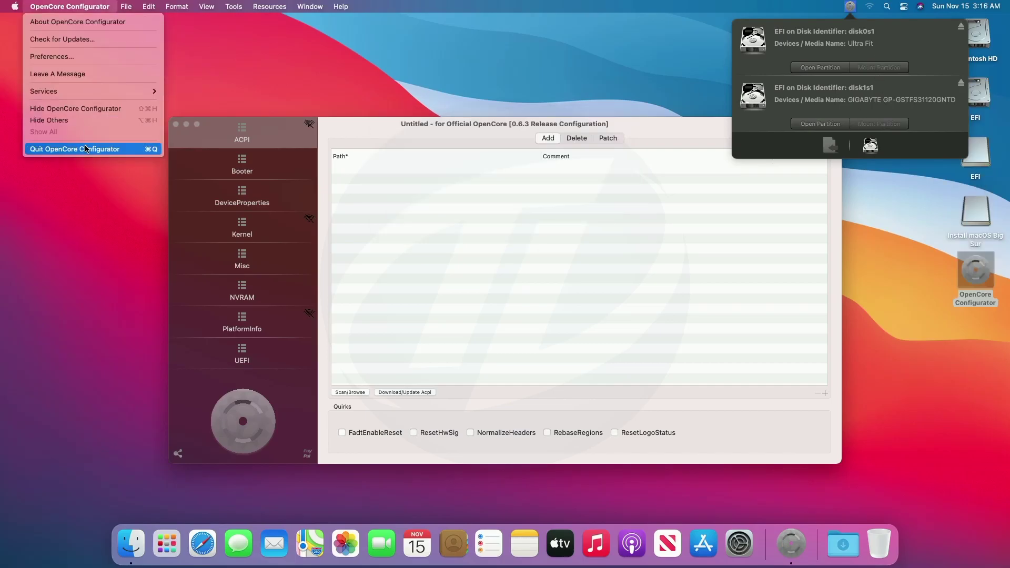
{"action": "left_click", "coordinate": [68, 144]}
{"action": "left_click", "coordinate": [979, 152]}
{"action": "double_click", "coordinate": [979, 152]}
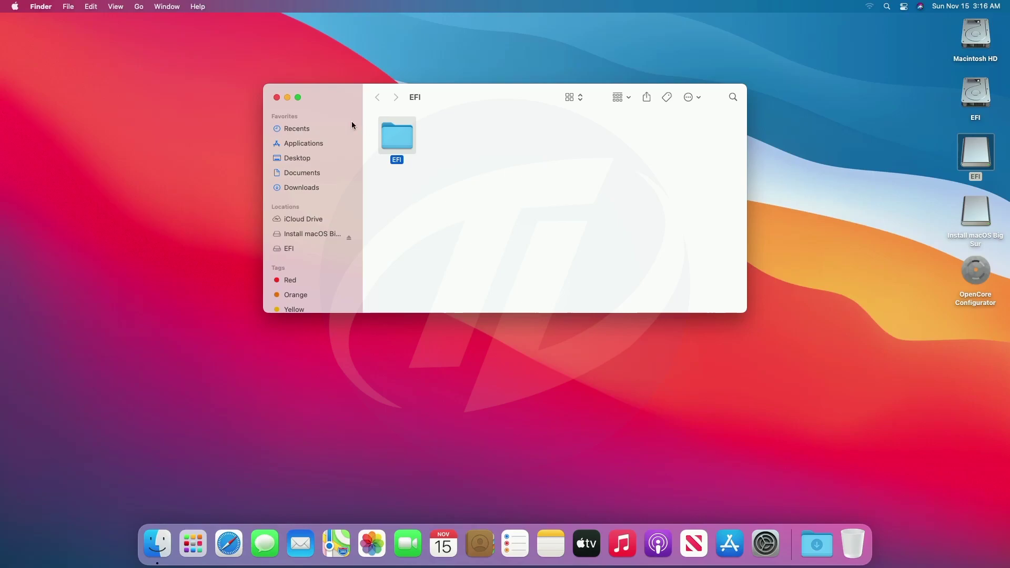
Close both EFI Finder windows, including the empty second EFI disk
{"action": "left_click", "coordinate": [277, 98]}
{"action": "double_click", "coordinate": [974, 90]}
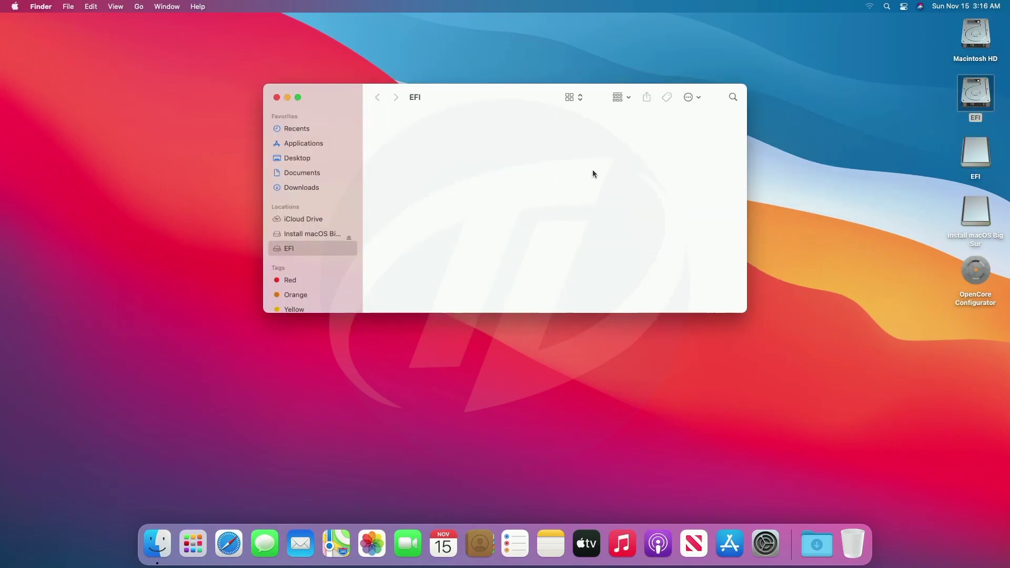
{"action": "left_click", "coordinate": [276, 98]}
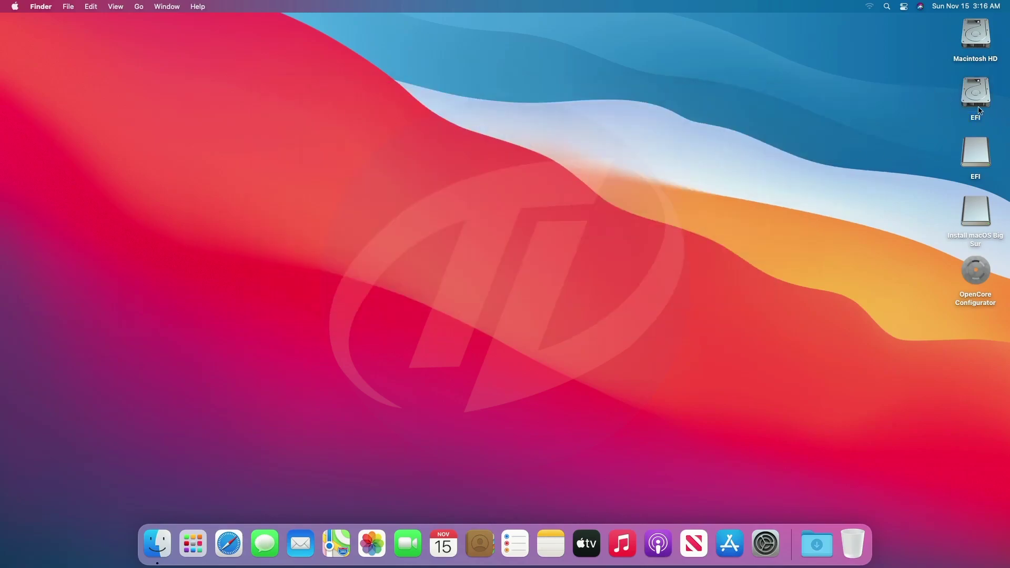
Eject both EFI disks and the Install macOS Big Sur disk together
{"action": "left_click_drag", "start_coordinate": [940, 97], "coordinate": [982, 211]}
{"action": "right_click", "coordinate": [981, 205]}
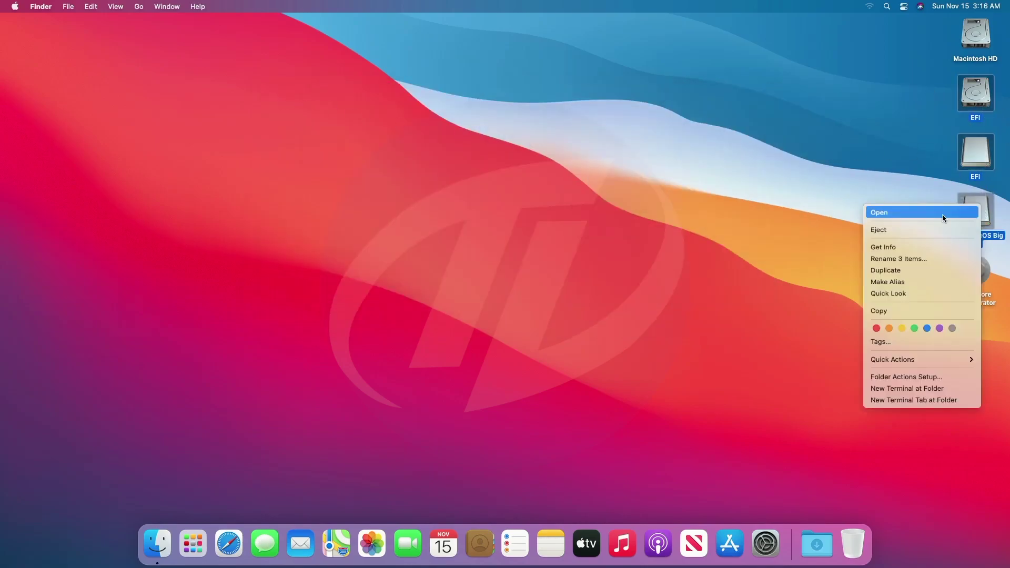
{"action": "left_click", "coordinate": [904, 226]}
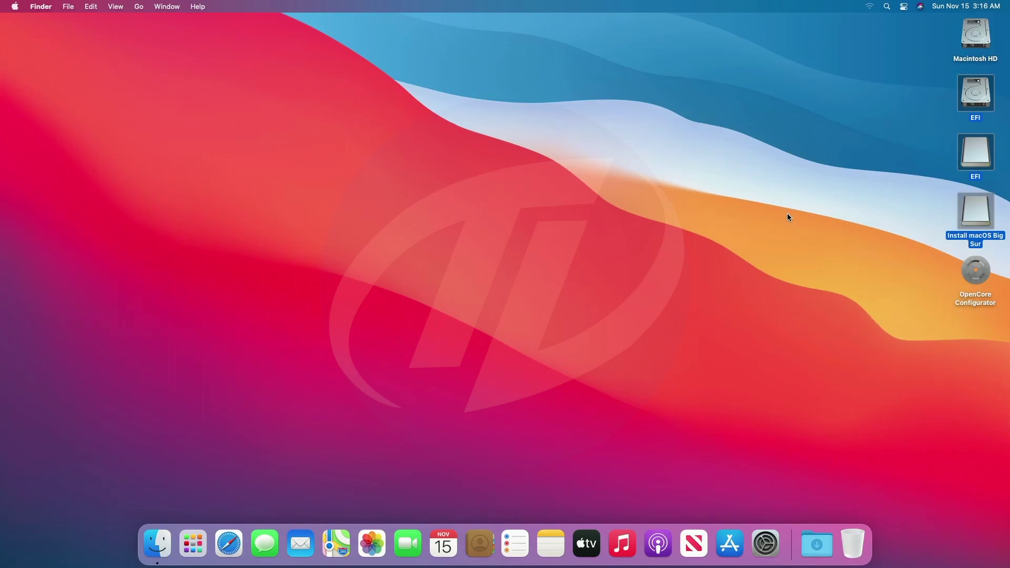
Restart the Mac without reopening windows, then log back in with the account password
{"action": "left_click", "coordinate": [15, 6]}
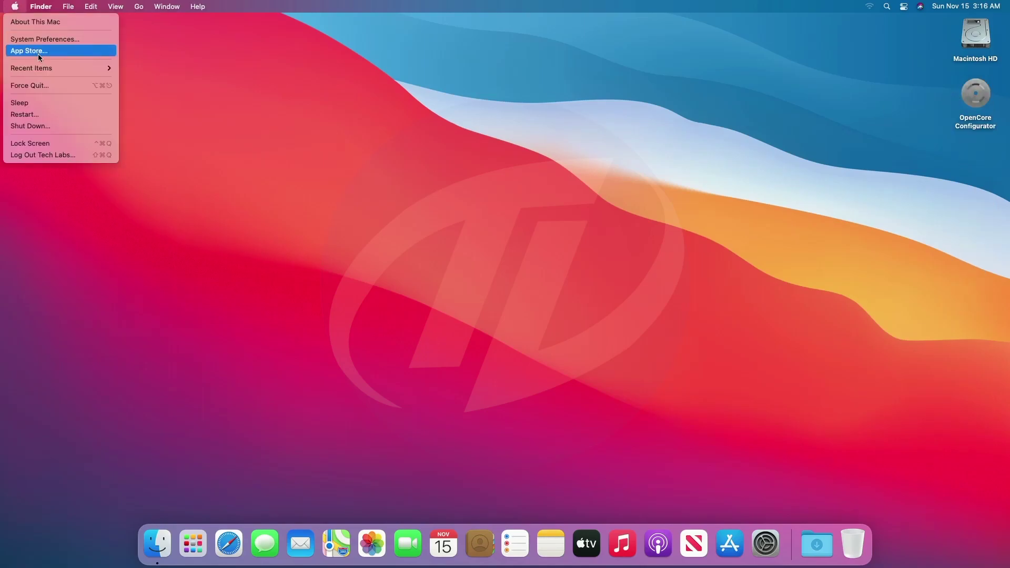
{"action": "left_click", "coordinate": [37, 104]}
{"action": "left_click", "coordinate": [447, 173]}
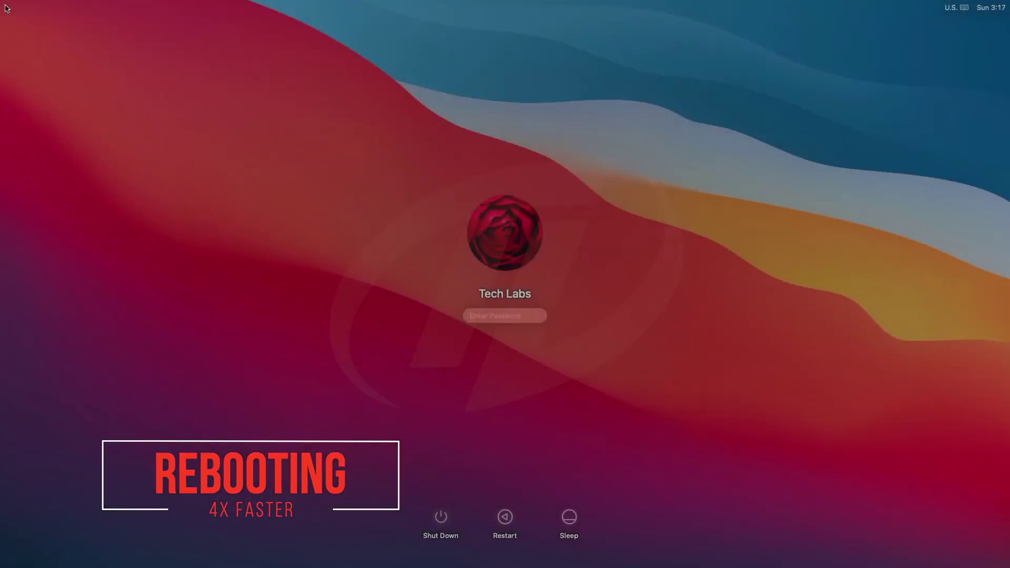
{"action": "type", "text": "••"}
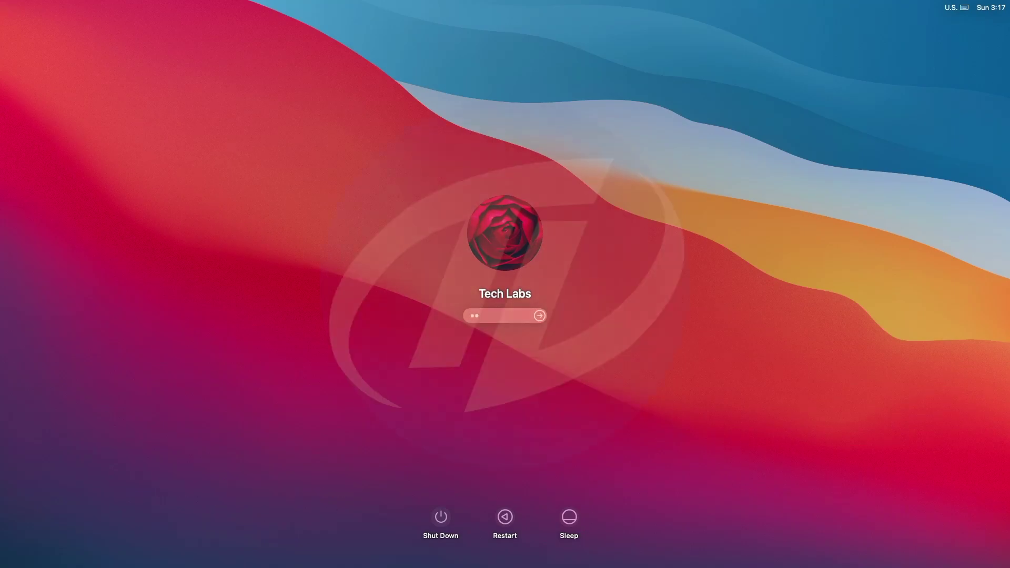
{"action": "key", "text": "Return"}
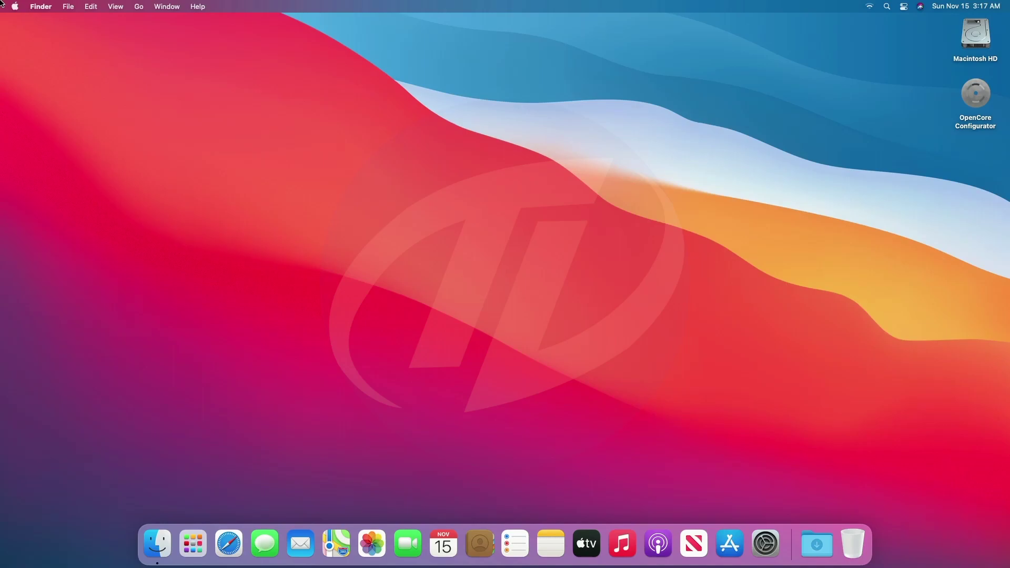
In Sound preferences, show volume in the menu bar, max the output volume, and test the volume keys
{"action": "left_click", "coordinate": [765, 543]}
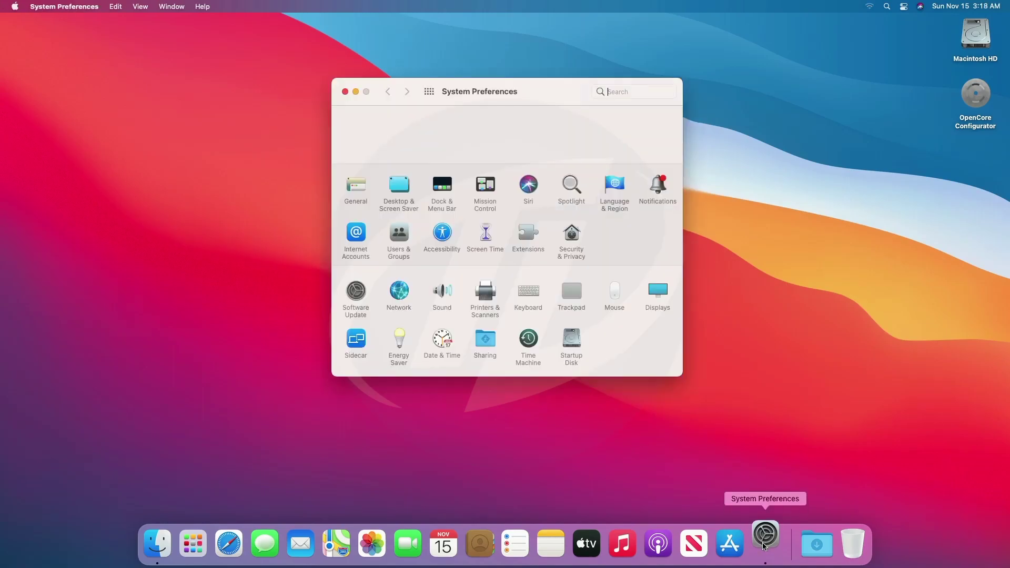
{"action": "left_click", "coordinate": [446, 290]}
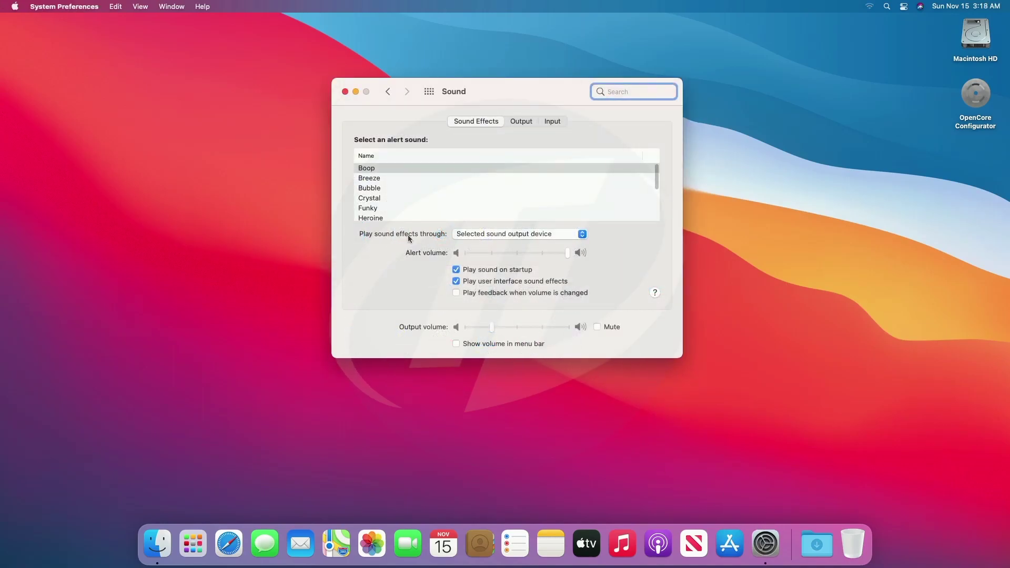
{"action": "left_click", "coordinate": [474, 343]}
{"action": "left_click_drag", "start_coordinate": [491, 326], "coordinate": [645, 326]}
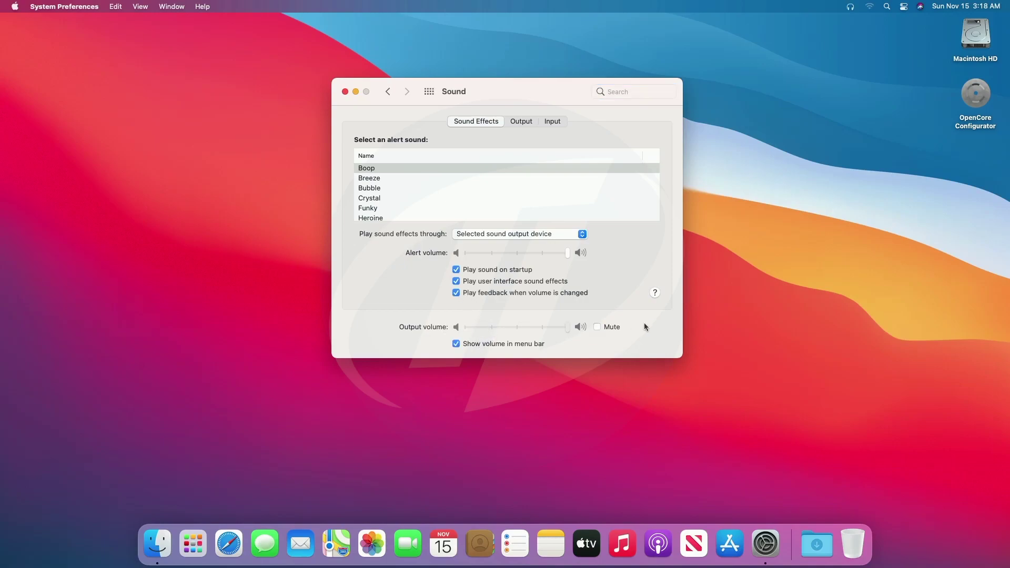
{"action": "left_click_drag", "start_coordinate": [470, 325], "coordinate": [566, 322]}
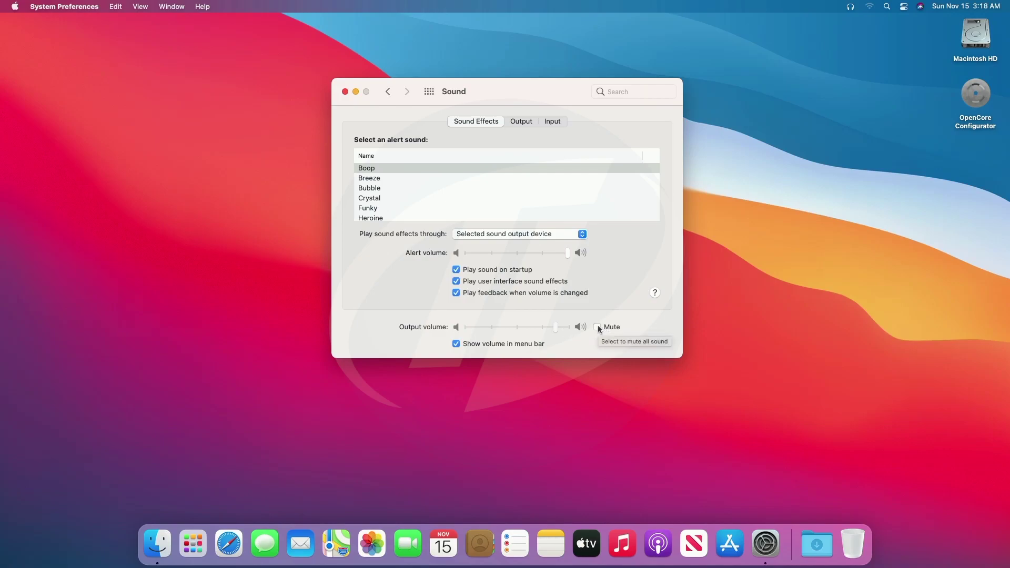
{"action": "key", "text": "XF86AudioLowerVolume"}
{"action": "key", "text": "XF86AudioLowerVolume"}
{"action": "key", "text": "XF86AudioLowerVolume"}
{"action": "key", "text": "XF86AudioLowerVolume"}
{"action": "key", "text": "XF86AudioLowerVolume"}
{"action": "key", "text": "XF86AudioLowerVolume"}
{"action": "key", "text": "XF86AudioRaiseVolume"}
{"action": "key", "text": "XF86AudioRaiseVolume"}
{"action": "key", "text": "XF86AudioRaiseVolume"}
{"action": "key", "text": "XF86AudioRaiseVolume"}
{"action": "key", "text": "XF86AudioRaiseVolume"}
{"action": "key", "text": "XF86AudioRaiseVolume"}
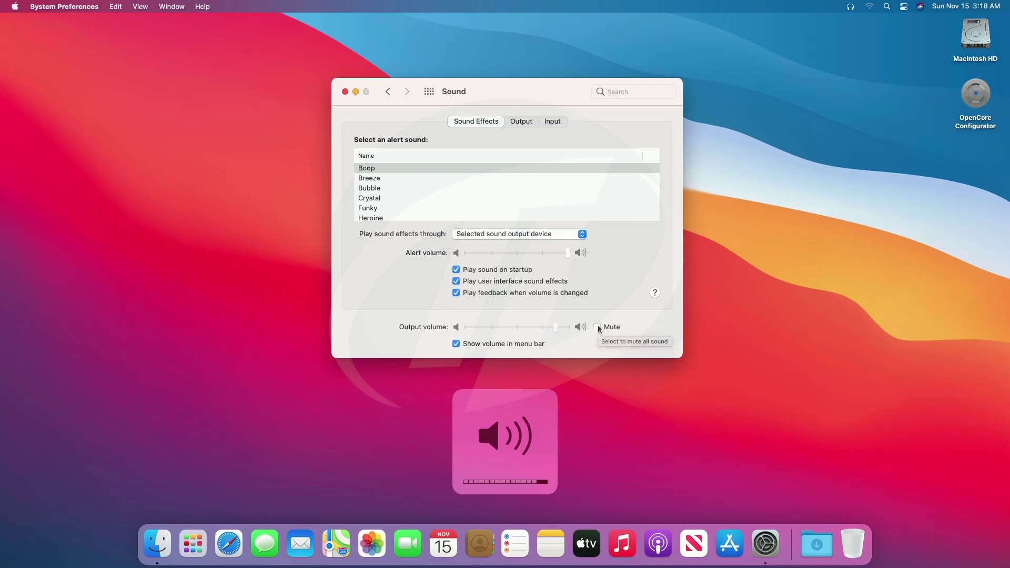
{"action": "key", "text": "XF86AudioRaiseVolume"}
{"action": "key", "text": "XF86AudioMute"}
{"action": "key", "text": "XF86AudioMute"}
{"action": "key", "text": "XF86AudioMute"}
{"action": "key", "text": "XF86AudioMute"}
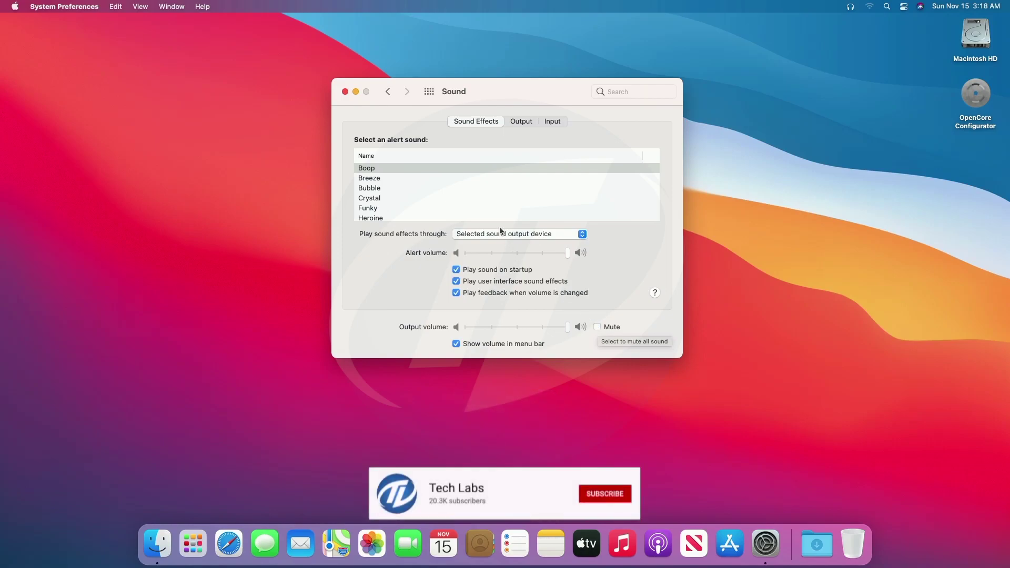
Switch sound output to Internal Speakers, check the Input devices, then return to all panes
{"action": "left_click", "coordinate": [520, 122]}
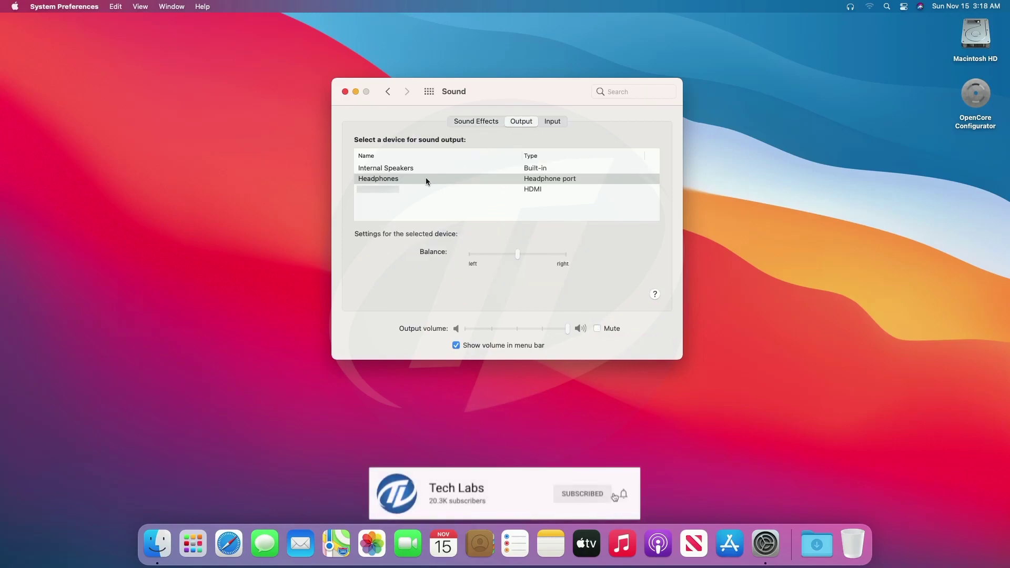
{"action": "left_click", "coordinate": [410, 188]}
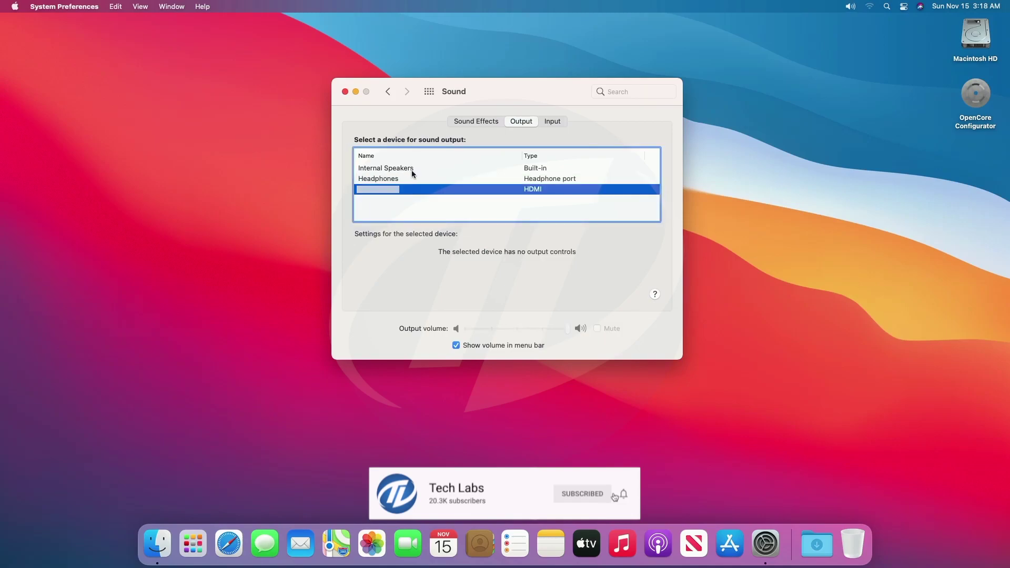
{"action": "left_click", "coordinate": [412, 170]}
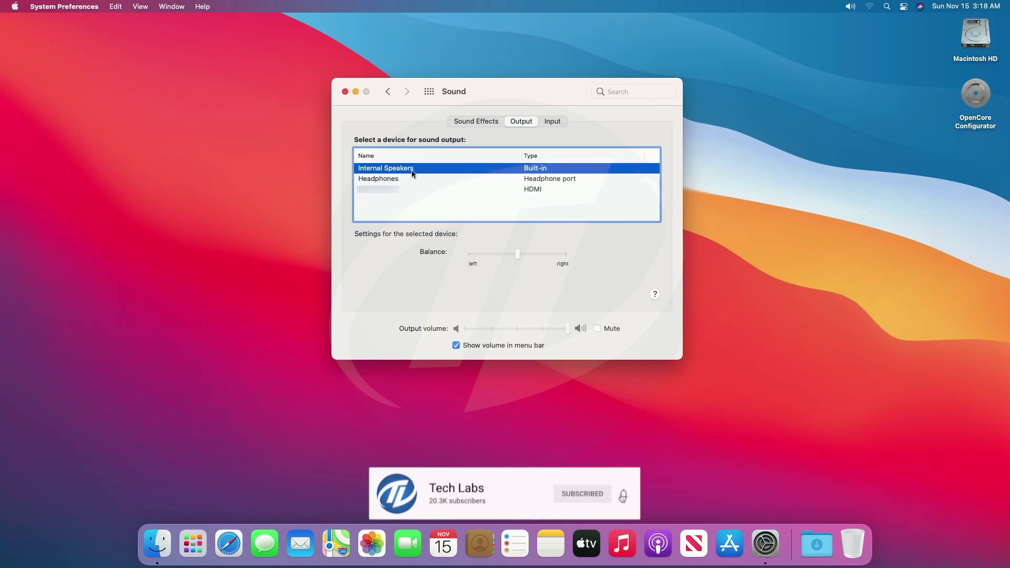
{"action": "left_click", "coordinate": [548, 123]}
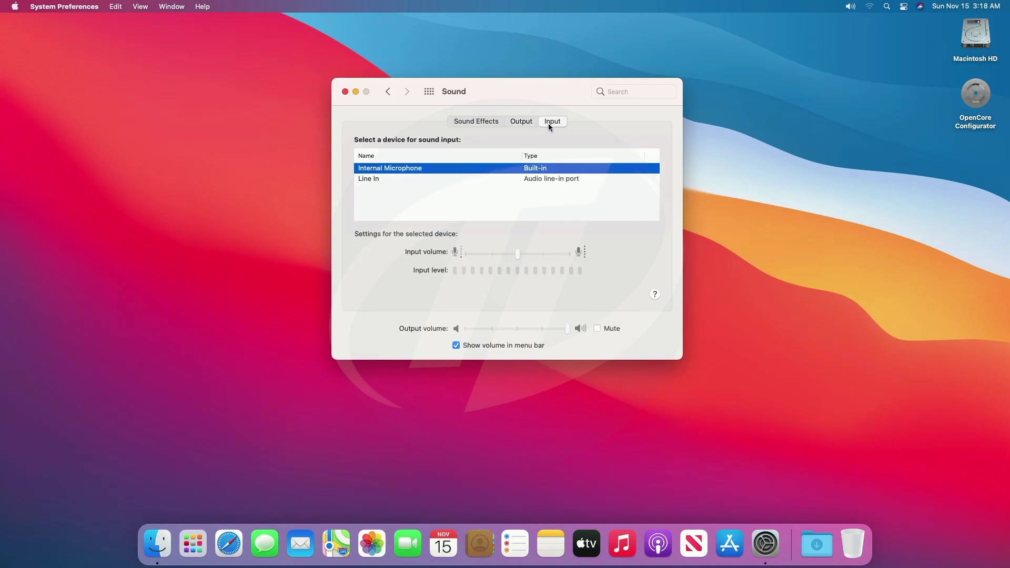
{"action": "left_click", "coordinate": [430, 91]}
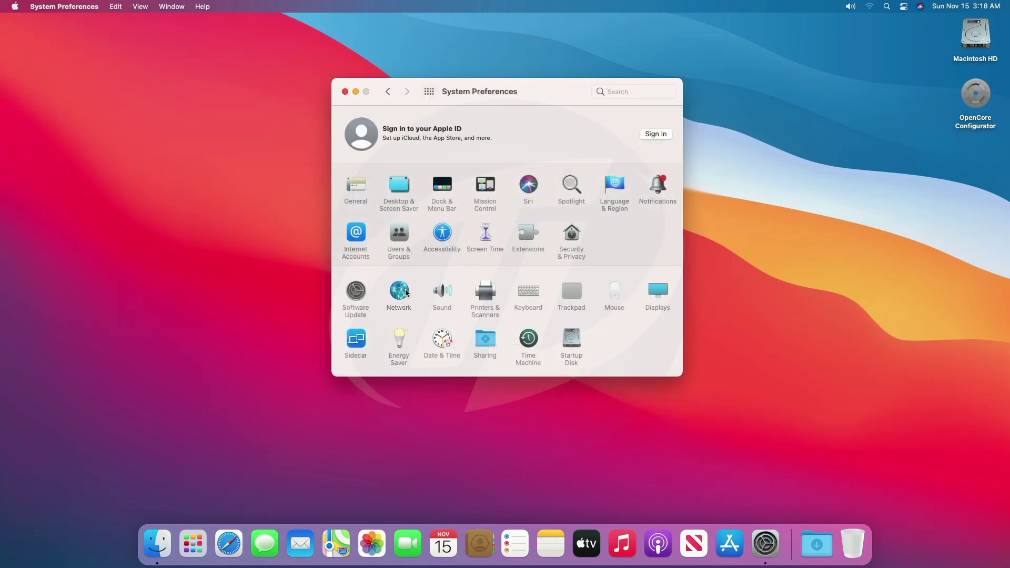
{"action": "left_click", "coordinate": [406, 293]}
{"action": "left_click", "coordinate": [429, 91]}
{"action": "left_click", "coordinate": [355, 185]}
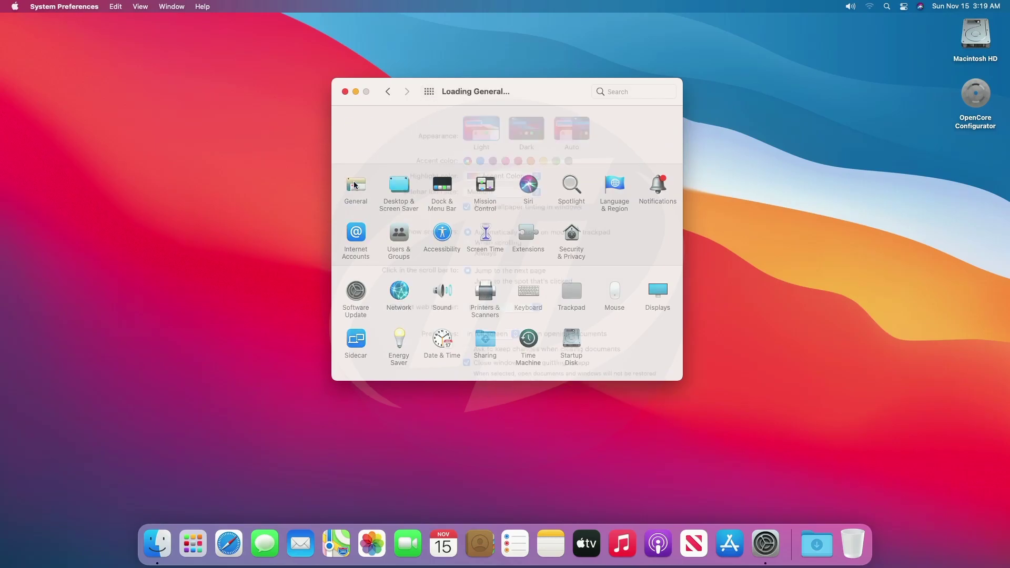
{"action": "left_click", "coordinate": [527, 131]}
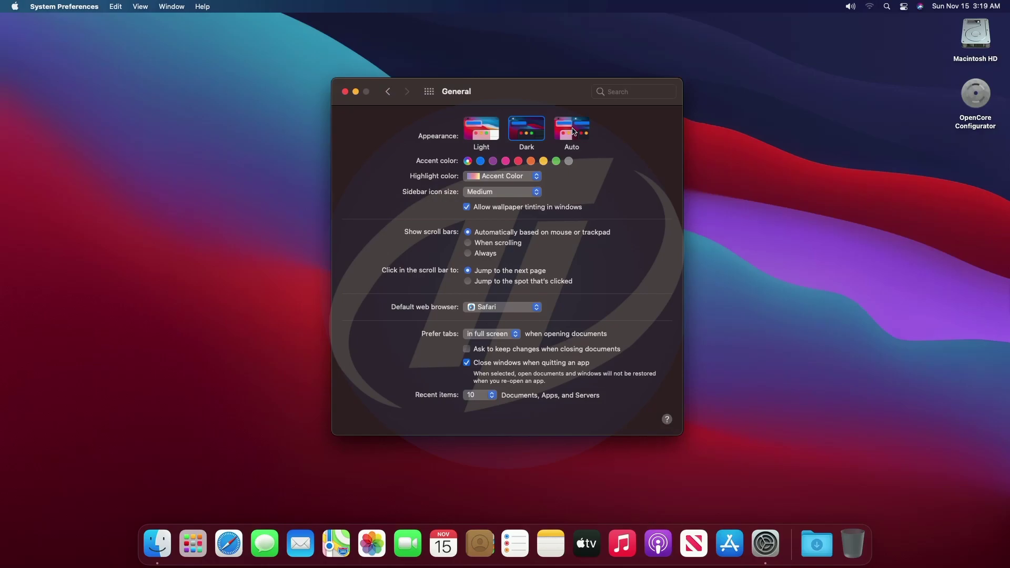
{"action": "left_click", "coordinate": [573, 131]}
{"action": "left_click", "coordinate": [479, 126]}
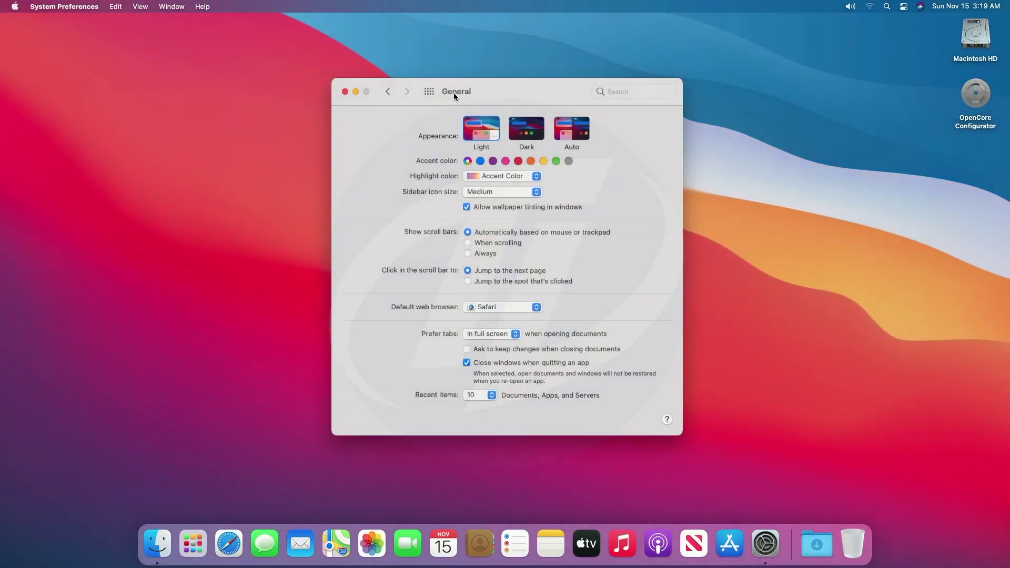
{"action": "left_click", "coordinate": [430, 92]}
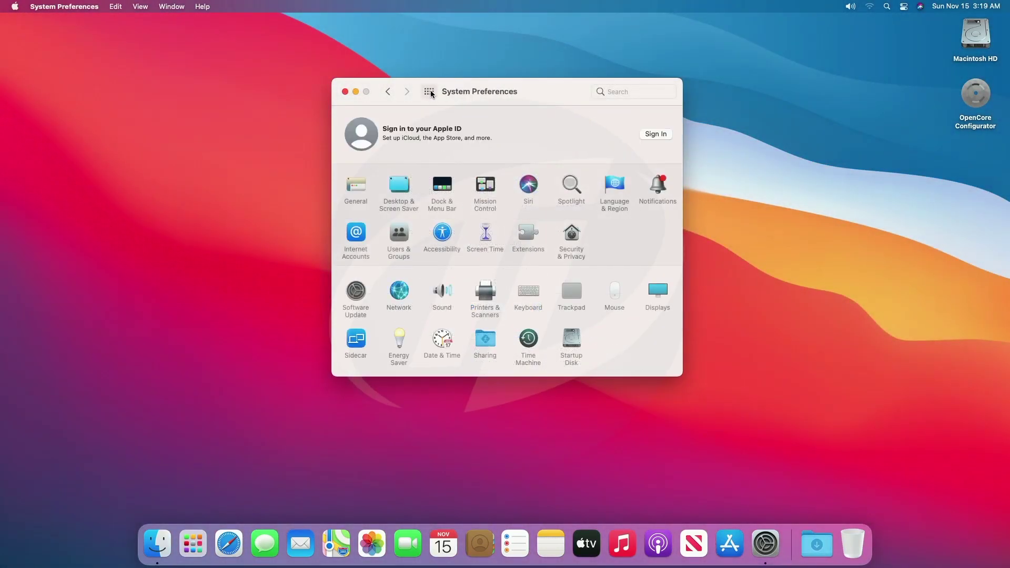
Try the Big Sur, The Desert, The Beach and Solar Gradients wallpapers, returning to Big Sur
{"action": "left_click", "coordinate": [400, 185]}
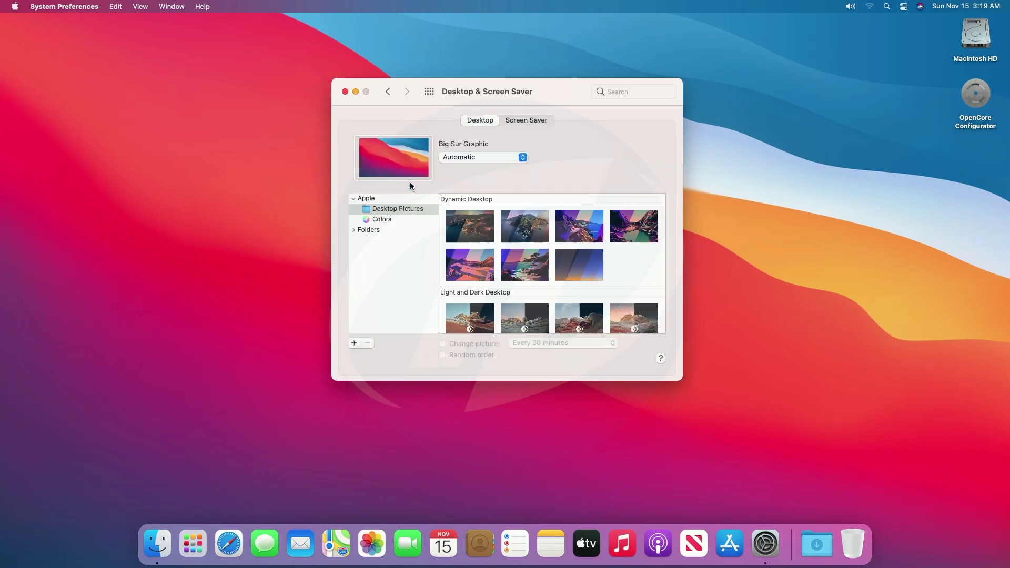
{"action": "left_click", "coordinate": [460, 226]}
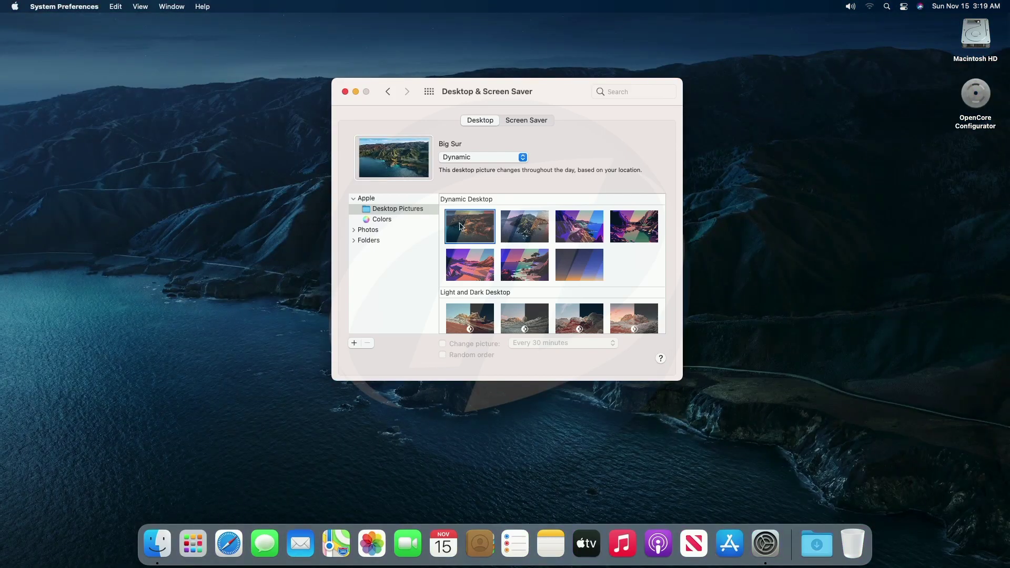
{"action": "left_click", "coordinate": [457, 259]}
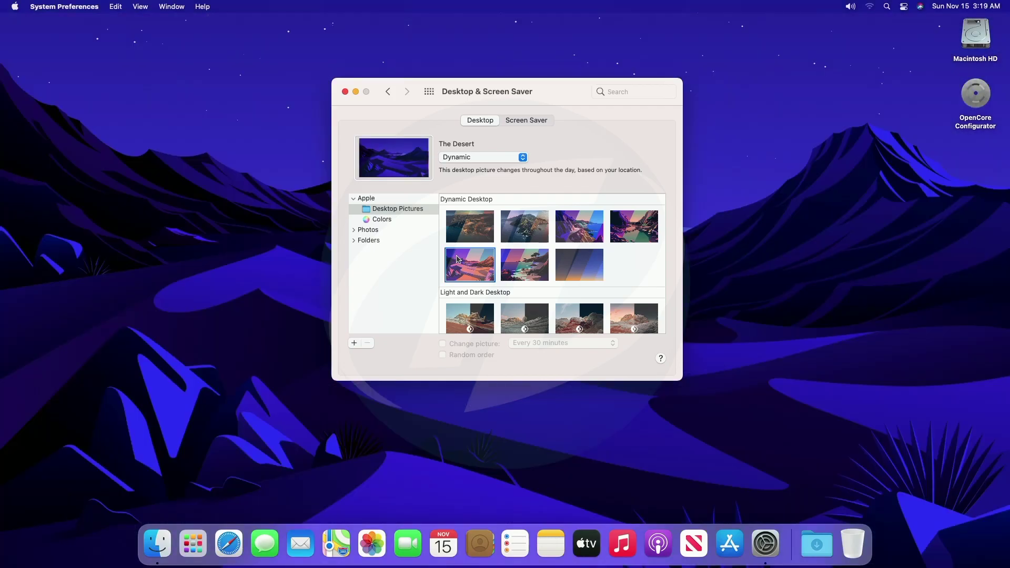
{"action": "left_click", "coordinate": [514, 264]}
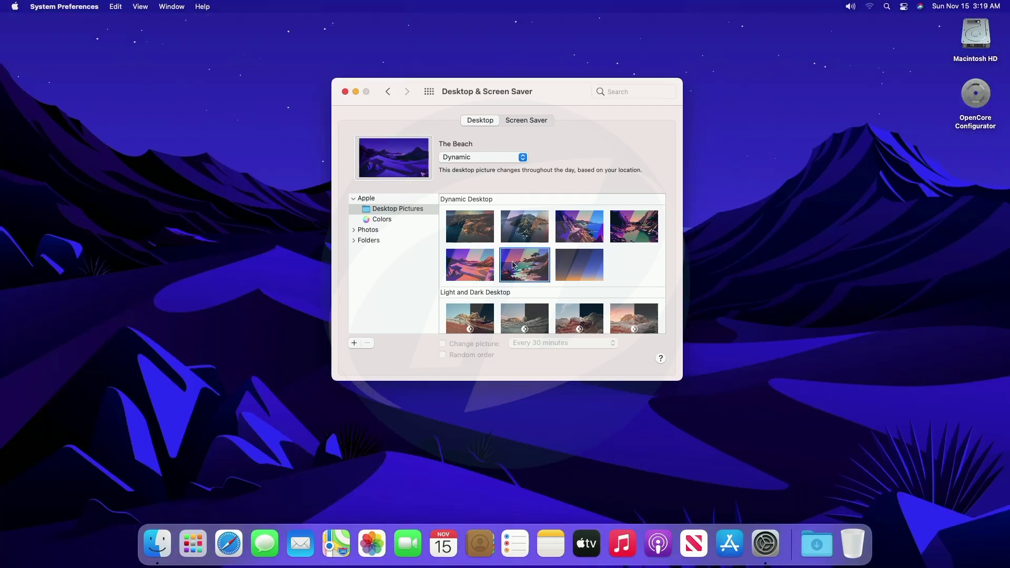
{"action": "left_click", "coordinate": [579, 270]}
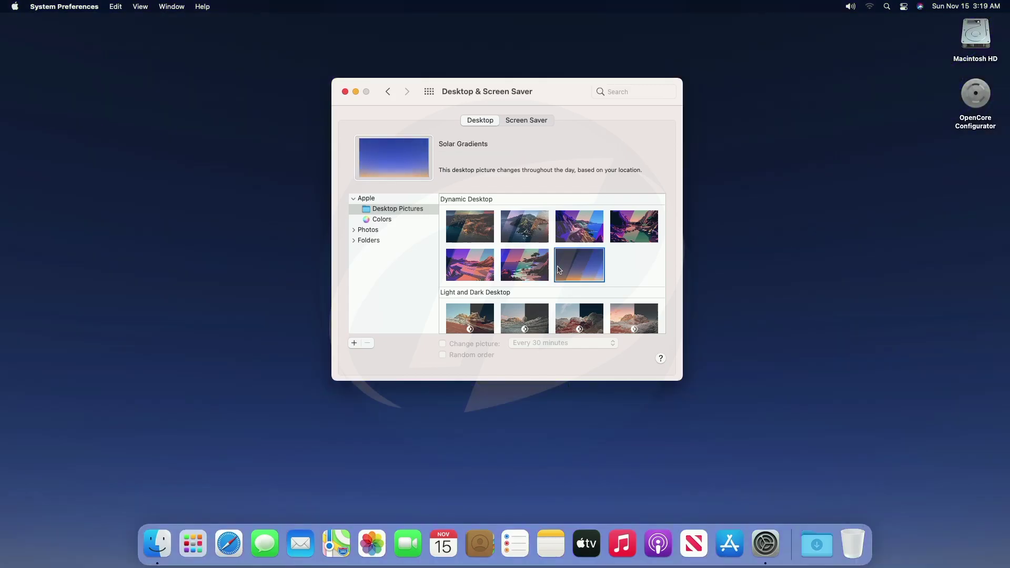
{"action": "left_click", "coordinate": [474, 226]}
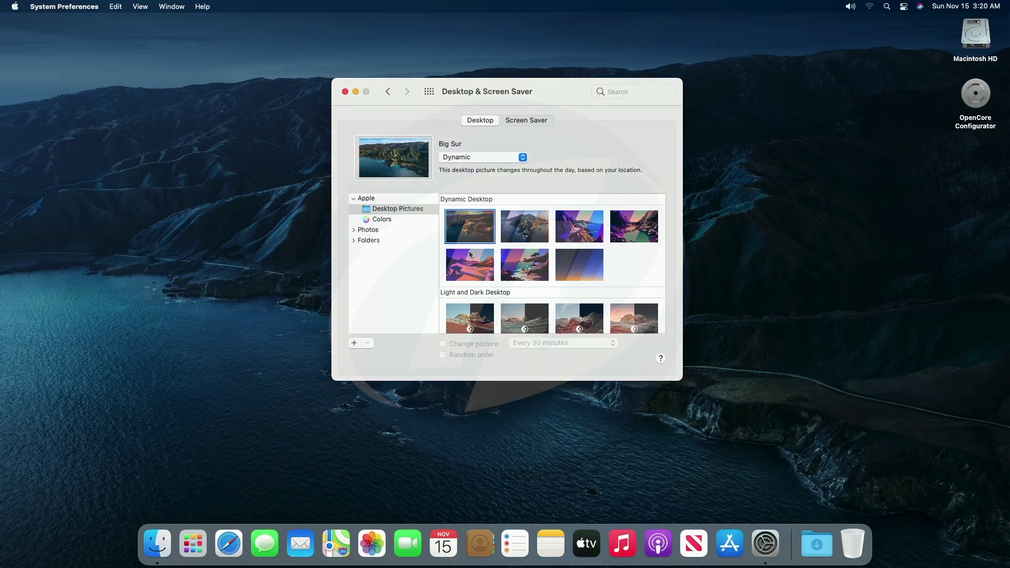
Try the Peak, Tree and Dome pictures, settle on Big Sur Graphic, and show all panes
{"action": "left_click", "coordinate": [467, 317]}
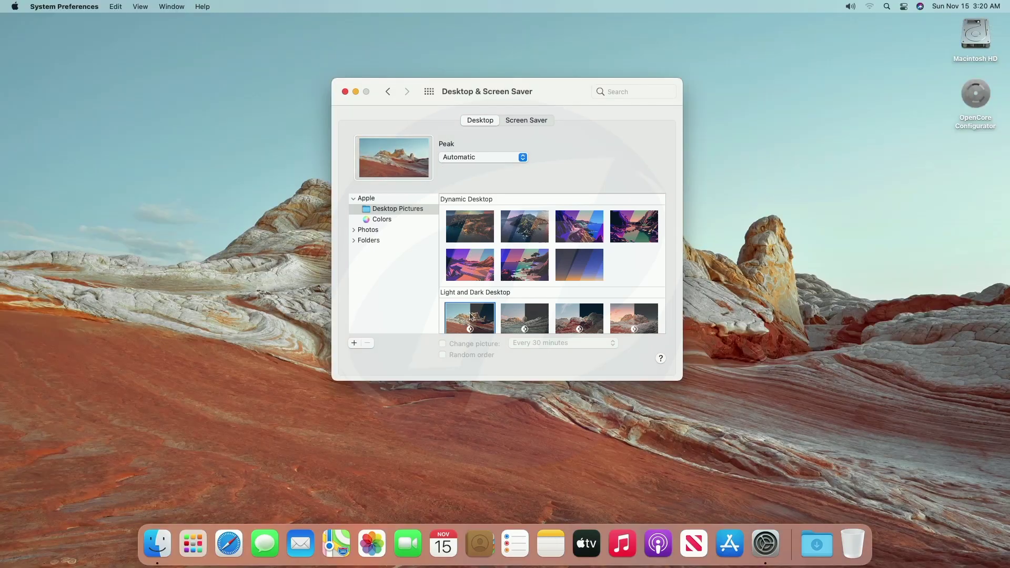
{"action": "scroll", "coordinate": [473, 314], "scroll_direction": "down", "scroll_amount": 2}
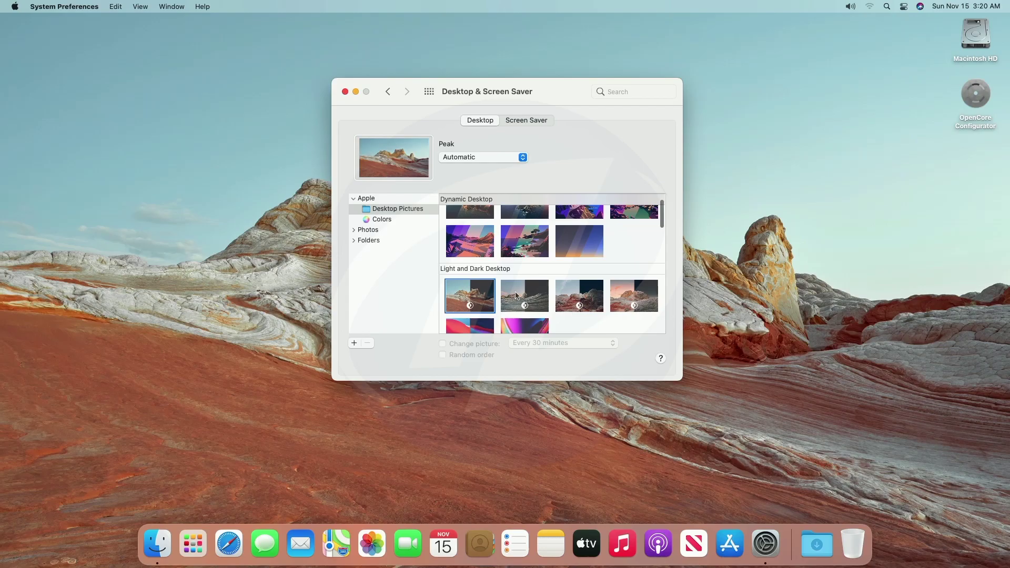
{"action": "left_click", "coordinate": [524, 296]}
{"action": "left_click", "coordinate": [576, 297]}
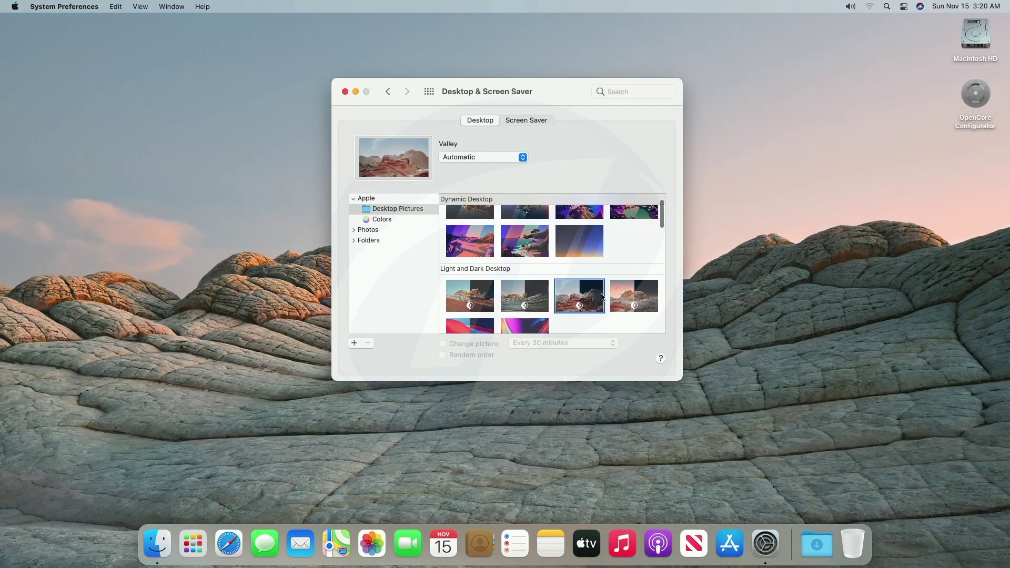
{"action": "left_click", "coordinate": [627, 299]}
{"action": "scroll", "coordinate": [489, 308], "scroll_direction": "down", "scroll_amount": 1}
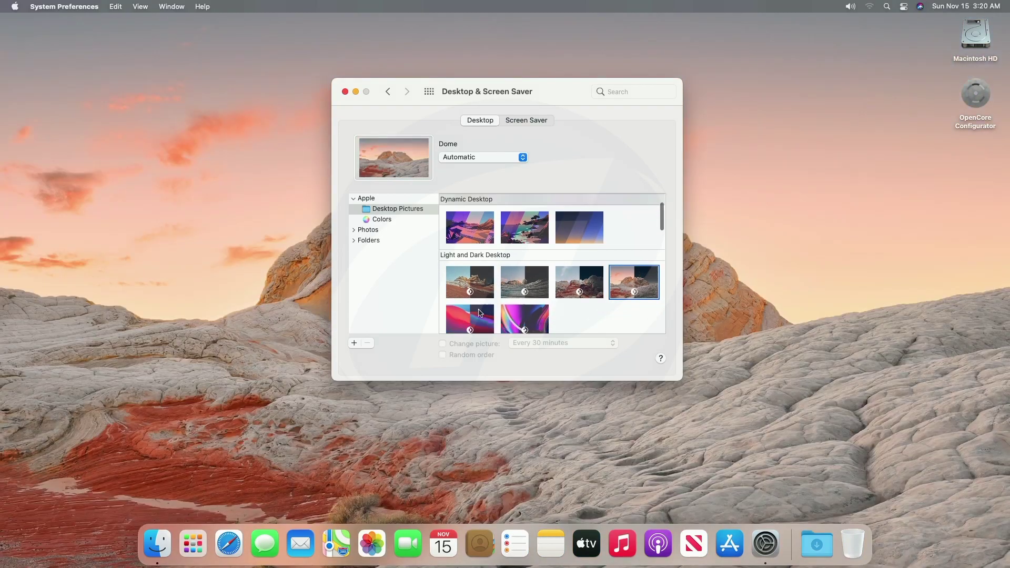
{"action": "left_click", "coordinate": [479, 309]}
{"action": "left_click", "coordinate": [429, 94]}
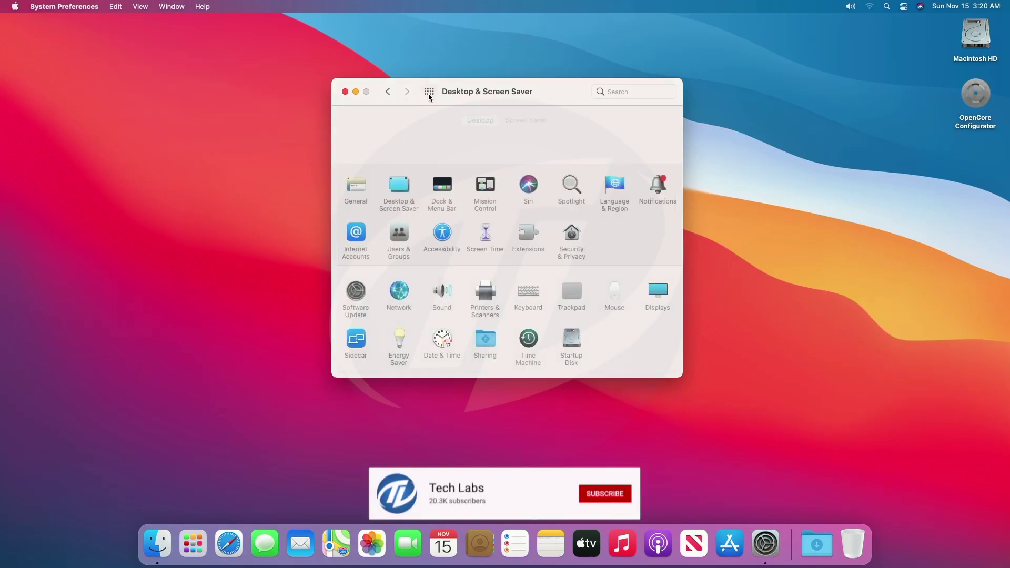
{"action": "left_click", "coordinate": [443, 185]}
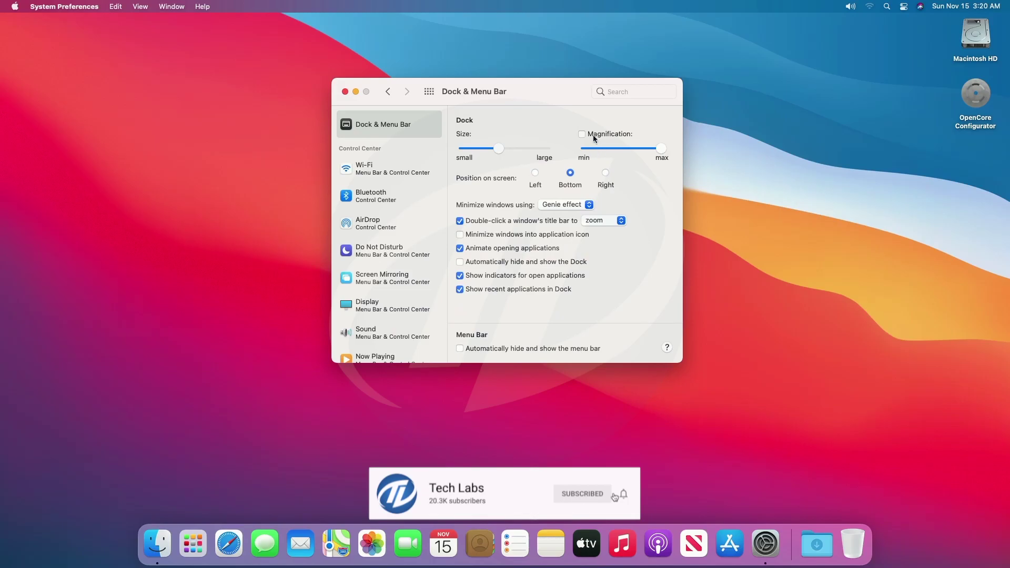
{"action": "left_click", "coordinate": [593, 138]}
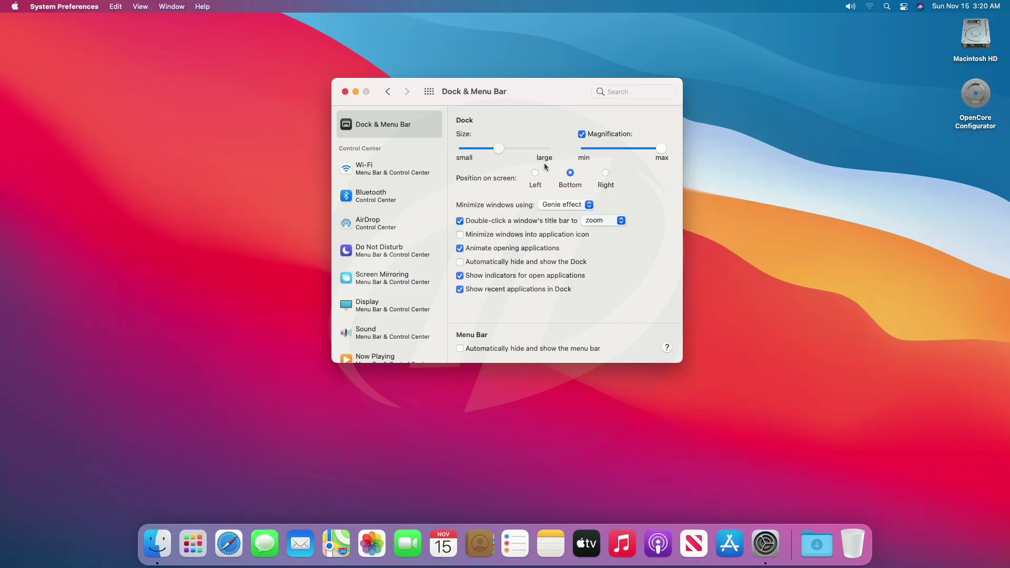
{"action": "left_click", "coordinate": [582, 134]}
{"action": "left_click", "coordinate": [429, 91]}
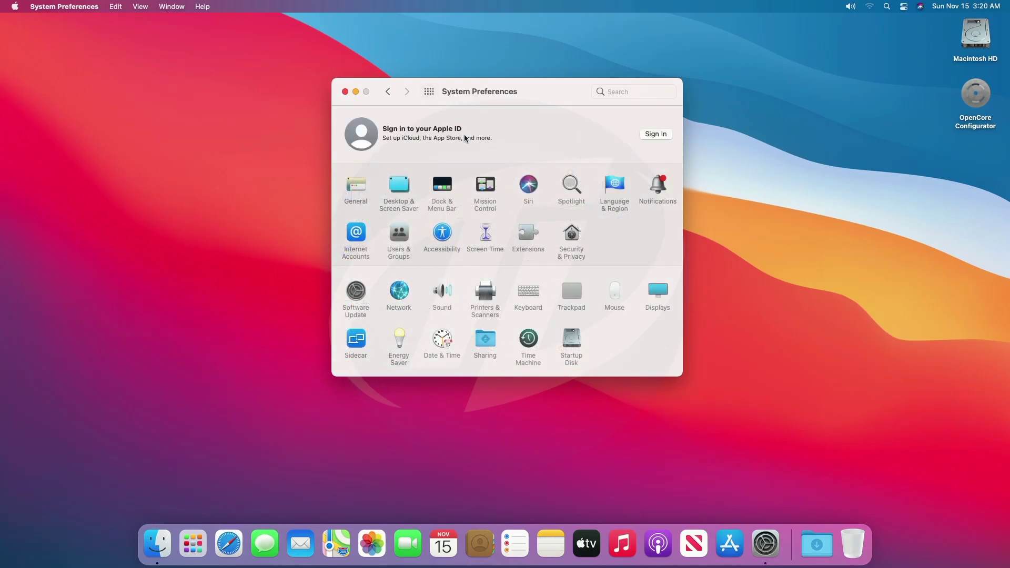
{"action": "left_click", "coordinate": [652, 289]}
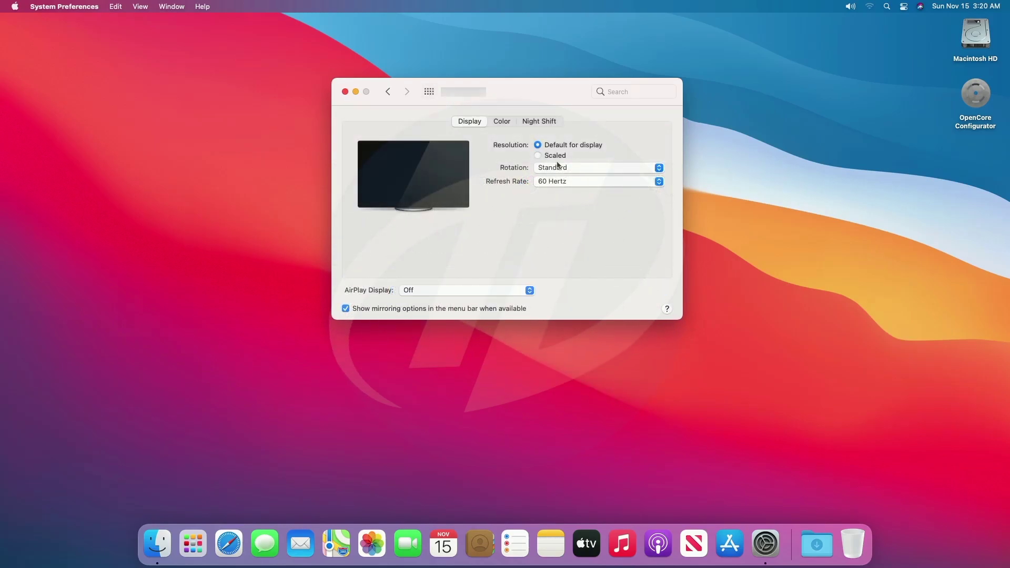
{"action": "left_click", "coordinate": [500, 121]}
{"action": "left_click", "coordinate": [533, 121]}
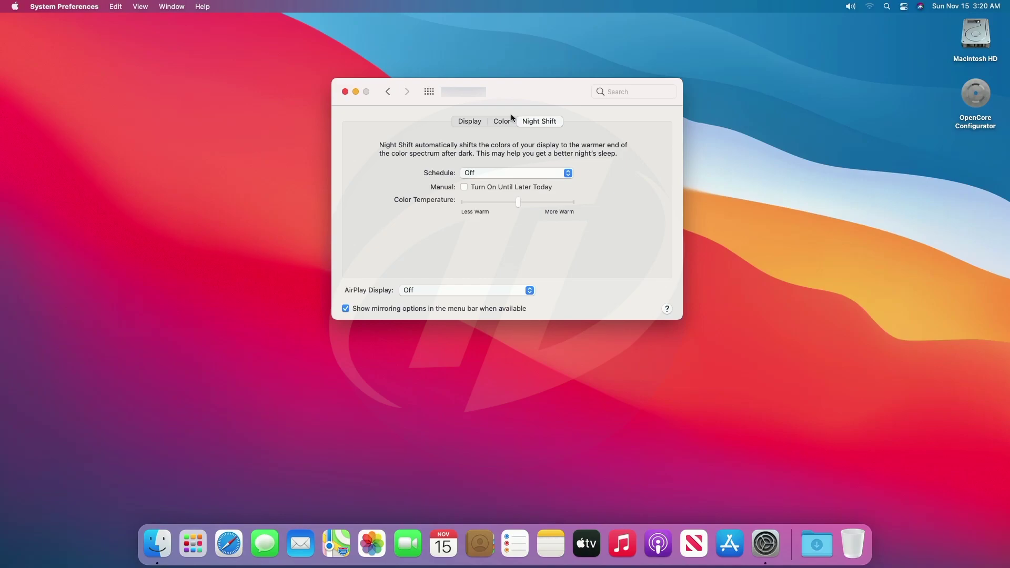
{"action": "left_click", "coordinate": [429, 91]}
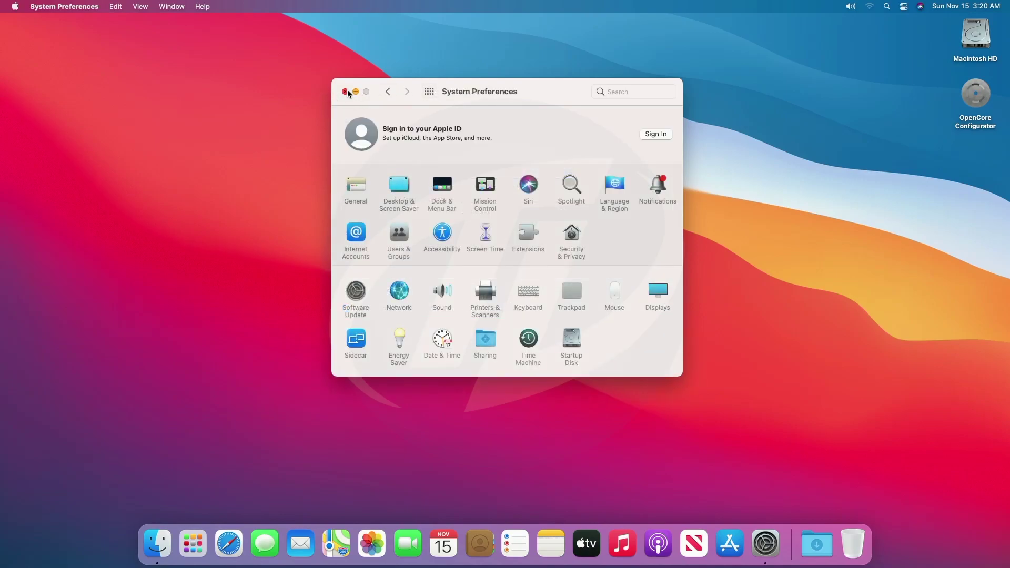
Close System Preferences and briefly view, then dismiss, Notification Center
{"action": "left_click", "coordinate": [345, 91]}
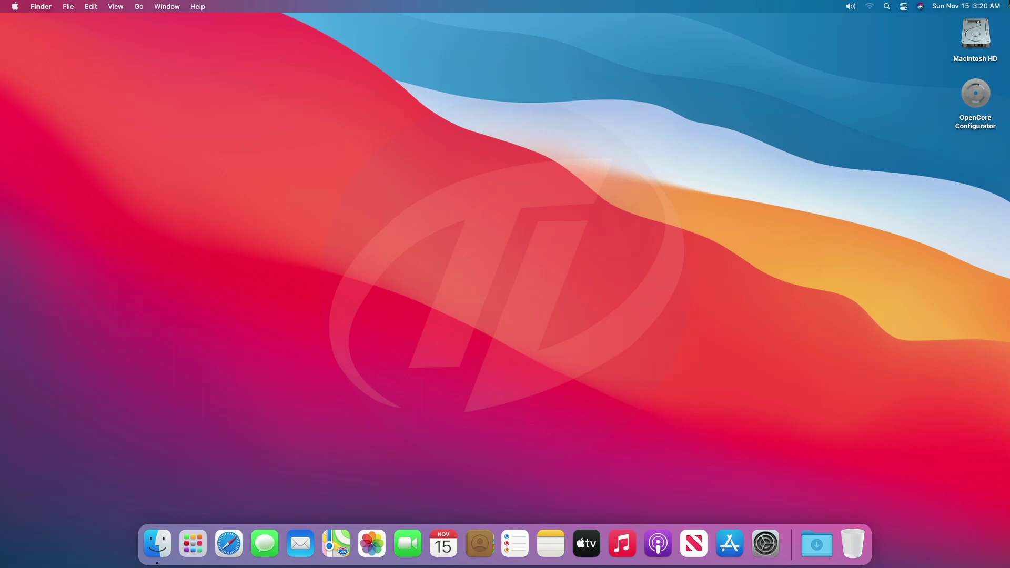
{"action": "mouse_move", "coordinate": [1009, 3]}
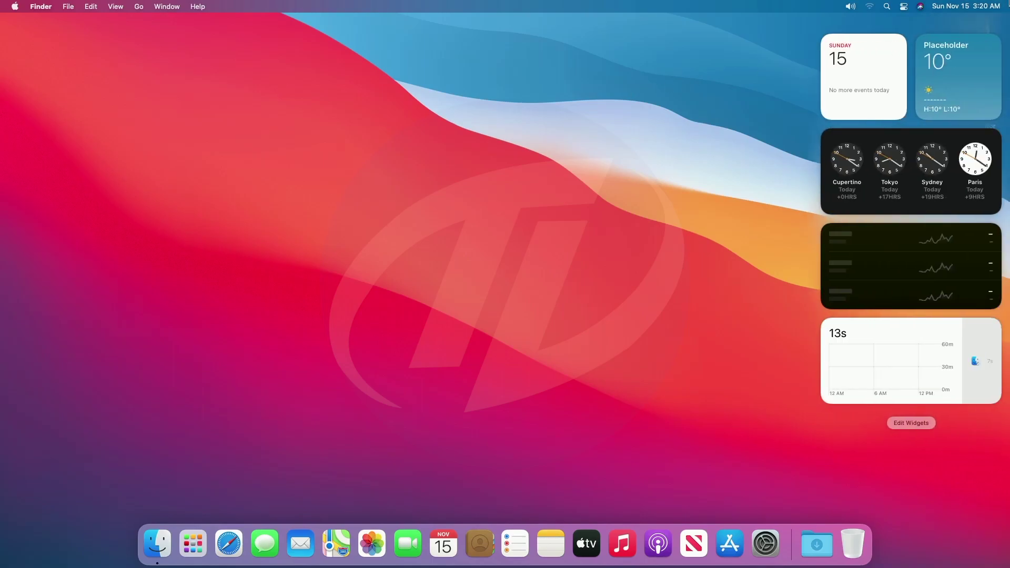
{"action": "left_click", "coordinate": [670, 122]}
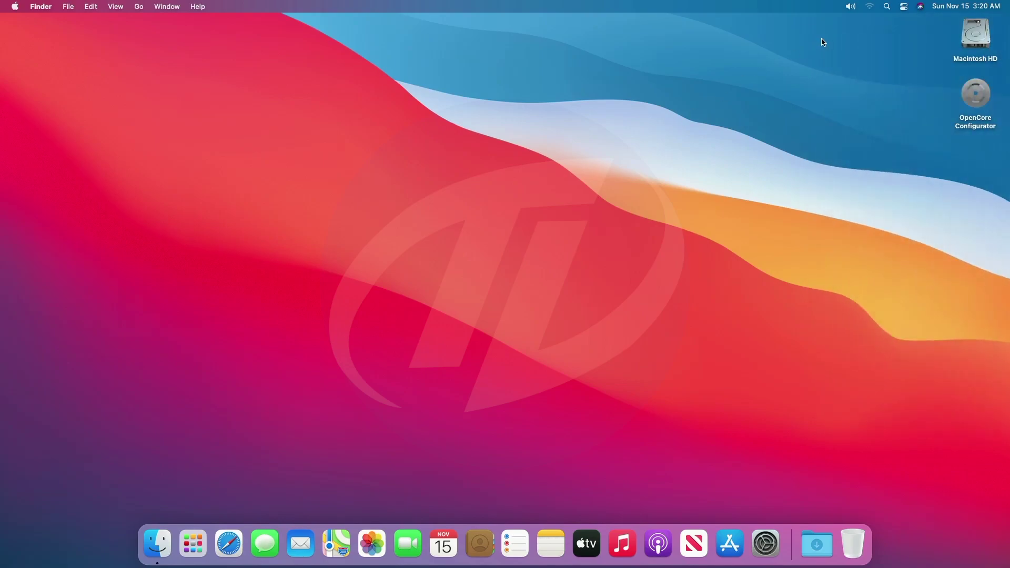
Test the Control Center Sound slider and the volume keys, then close Control Center
{"action": "left_click", "coordinate": [898, 6]}
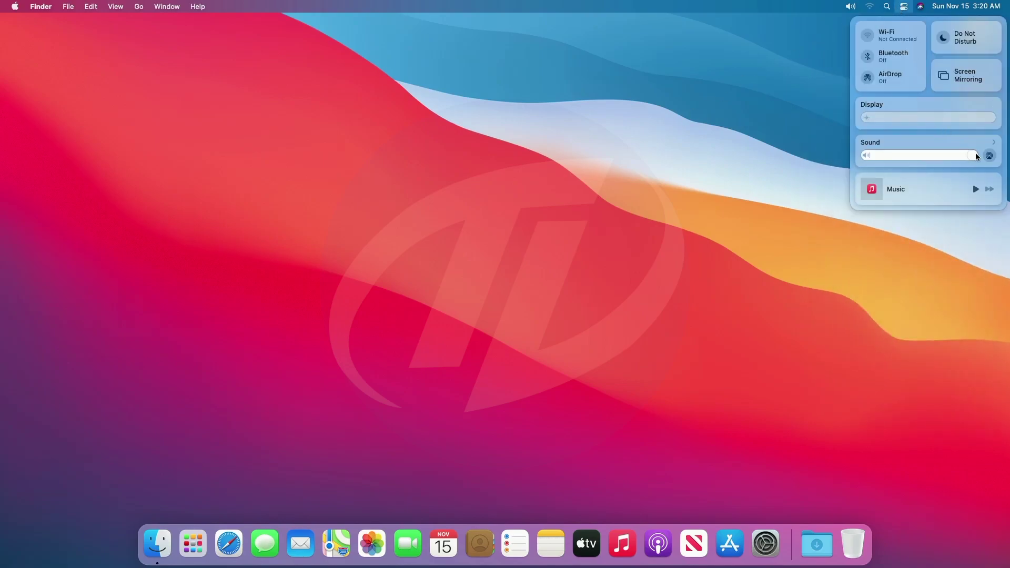
{"action": "left_click_drag", "start_coordinate": [972, 155], "coordinate": [992, 170]}
{"action": "key", "text": "XF86AudioLowerVolume"}
{"action": "key", "text": "XF86AudioLowerVolume"}
{"action": "key", "text": "XF86AudioLowerVolume"}
{"action": "key", "text": "XF86AudioLowerVolume"}
{"action": "key", "text": "XF86AudioLowerVolume"}
{"action": "key", "text": "XF86AudioLowerVolume"}
{"action": "key", "text": "XF86AudioLowerVolume"}
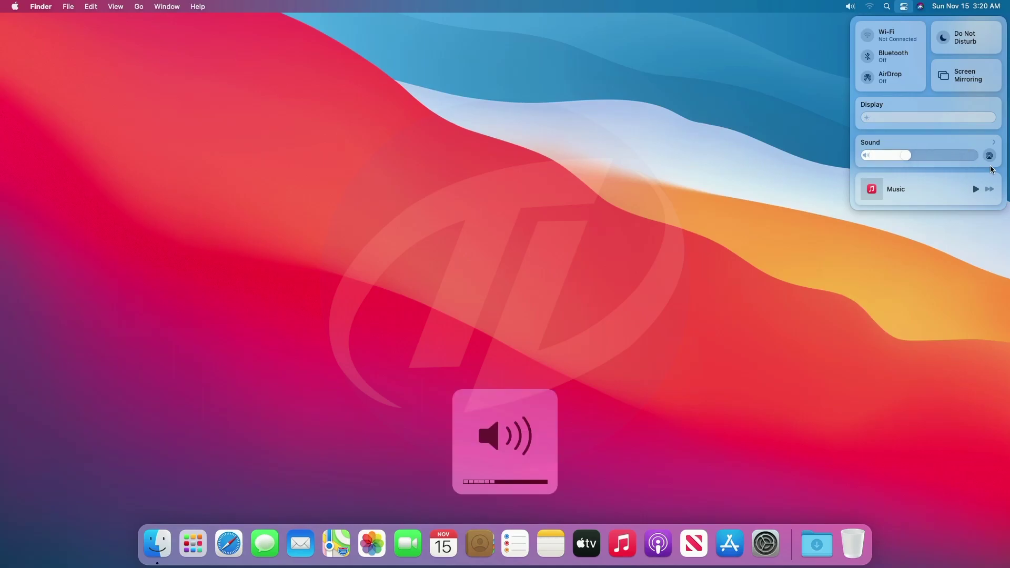
{"action": "key", "text": "XF86AudioRaiseVolume"}
{"action": "key", "text": "XF86AudioRaiseVolume"}
{"action": "key", "text": "XF86AudioRaiseVolume"}
{"action": "key", "text": "XF86AudioRaiseVolume"}
{"action": "key", "text": "XF86AudioRaiseVolume"}
{"action": "key", "text": "XF86AudioRaiseVolume"}
{"action": "key", "text": "XF86AudioRaiseVolume"}
{"action": "key", "text": "XF86AudioRaiseVolume"}
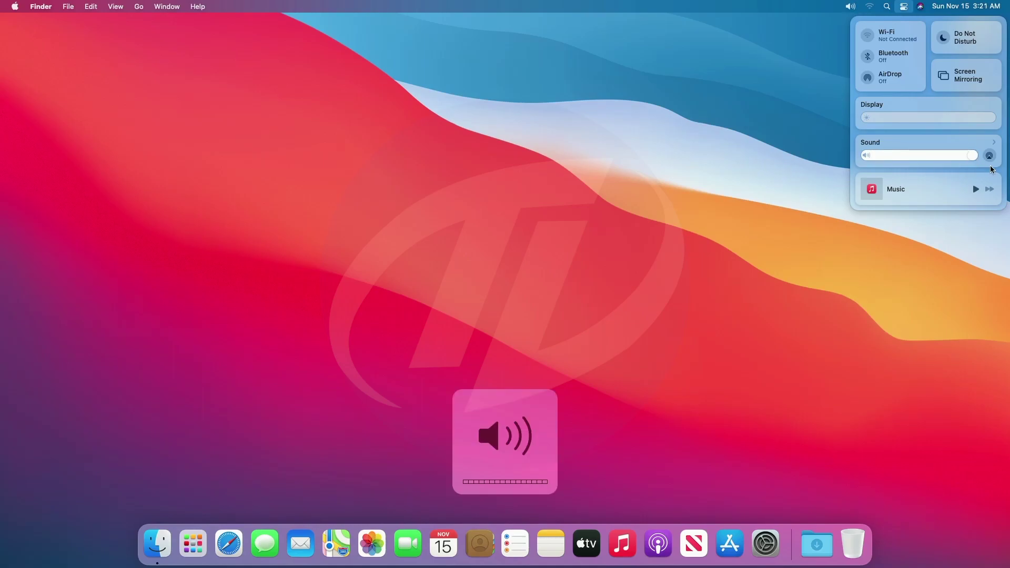
{"action": "left_click", "coordinate": [817, 115]}
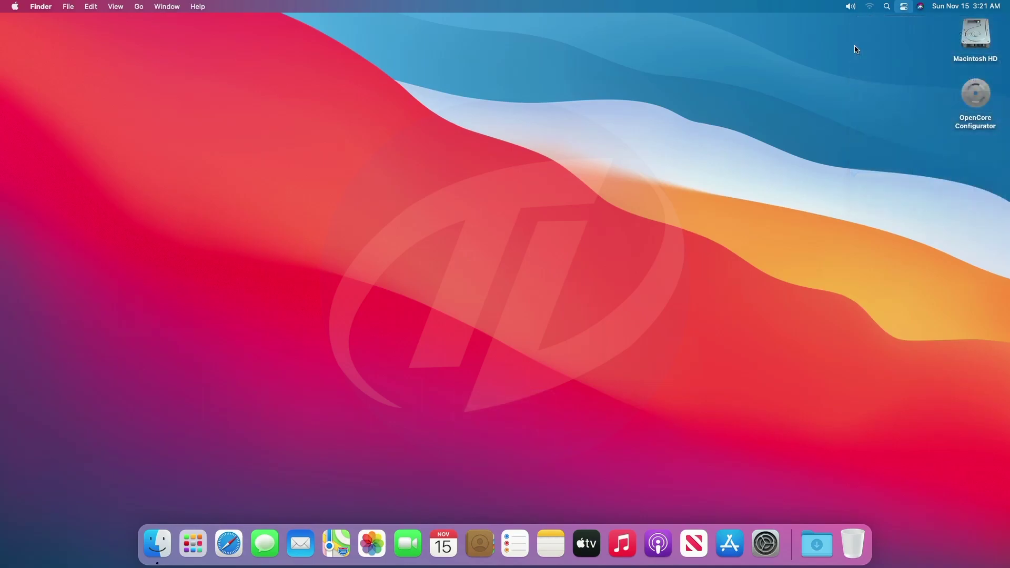
Use the menu-bar Sound slider to mute, then restore the volume to full
{"action": "left_click", "coordinate": [850, 5]}
{"action": "left_click_drag", "start_coordinate": [982, 39], "coordinate": [845, 46]}
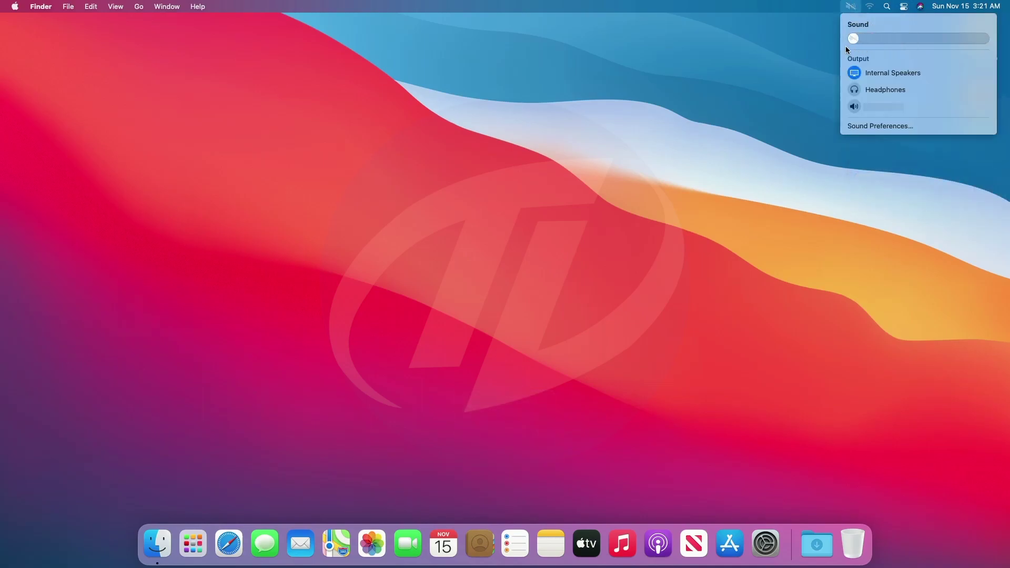
{"action": "left_click_drag", "start_coordinate": [781, 42], "coordinate": [1008, 44]}
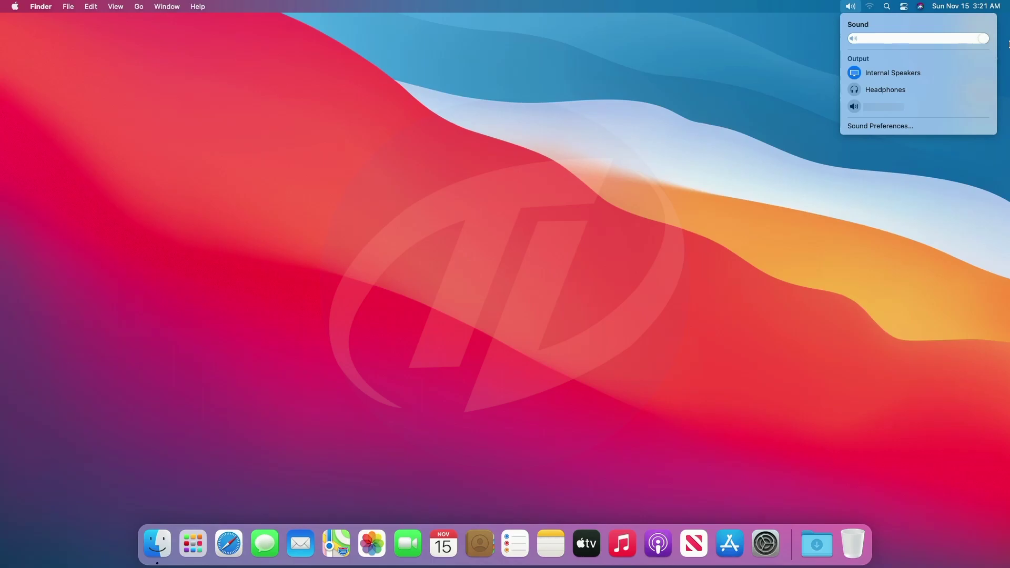
{"action": "key", "text": "XF86AudioLowerVolume"}
{"action": "key", "text": "XF86AudioLowerVolume"}
{"action": "key", "text": "XF86AudioLowerVolume"}
{"action": "key", "text": "XF86AudioLowerVolume"}
{"action": "key", "text": "XF86AudioLowerVolume"}
{"action": "key", "text": "XF86AudioLowerVolume"}
{"action": "key", "text": "XF86AudioLowerVolume"}
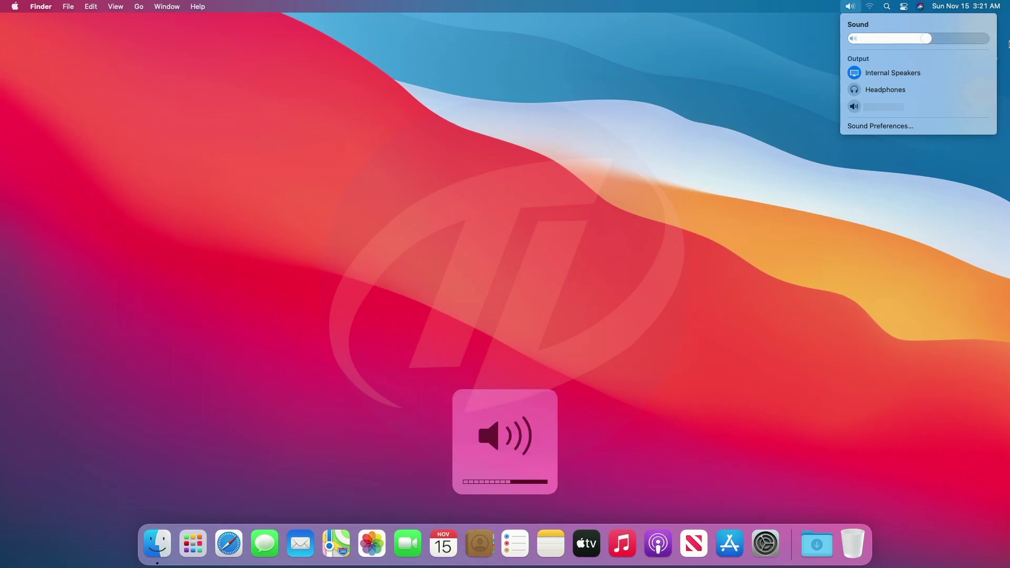
{"action": "key", "text": "XF86AudioRaiseVolume"}
{"action": "key", "text": "XF86AudioRaiseVolume"}
{"action": "key", "text": "XF86AudioRaiseVolume"}
{"action": "key", "text": "XF86AudioRaiseVolume"}
{"action": "key", "text": "XF86AudioRaiseVolume"}
{"action": "key", "text": "XF86AudioRaiseVolume"}
{"action": "key", "text": "XF86AudioRaiseVolume"}
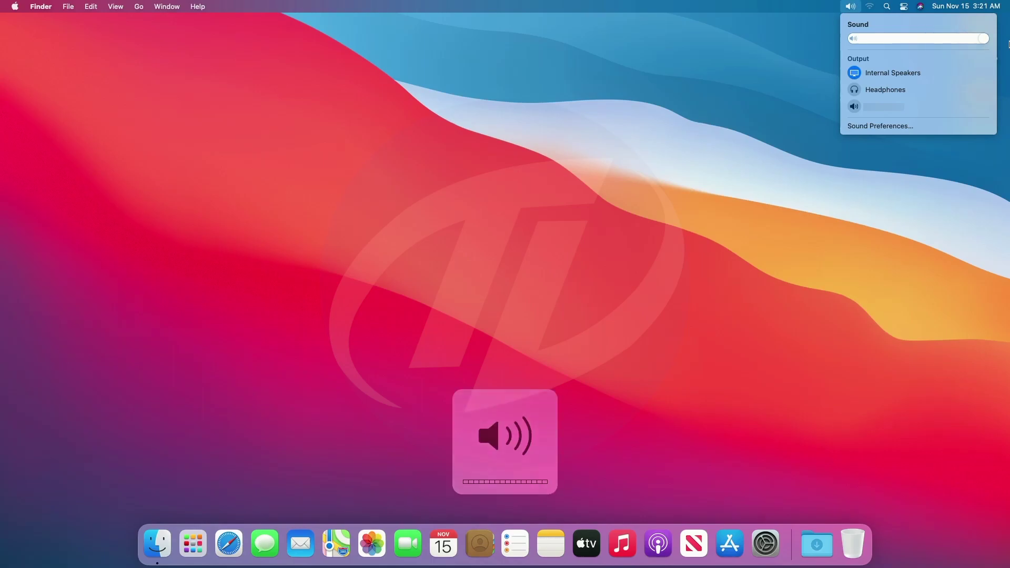
{"action": "left_click", "coordinate": [724, 225]}
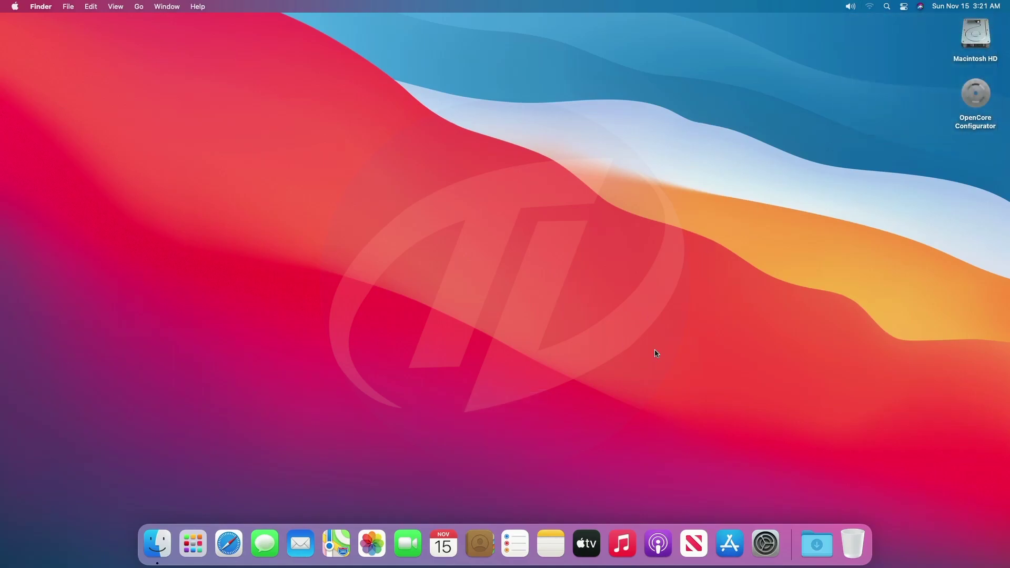
Launch Safari, open Google and browse the Gmail page
{"action": "left_click", "coordinate": [234, 539]}
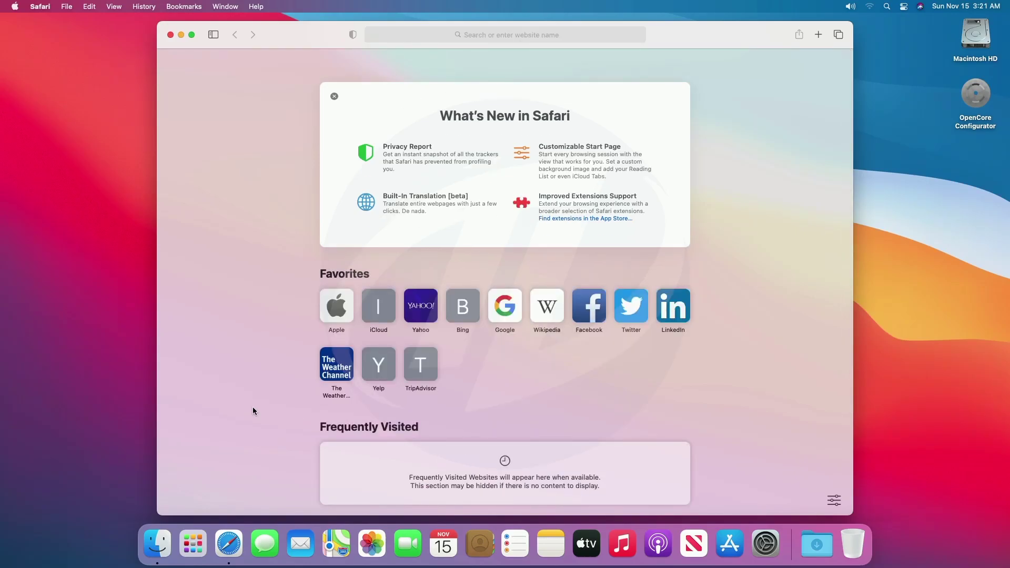
{"action": "left_click", "coordinate": [499, 306]}
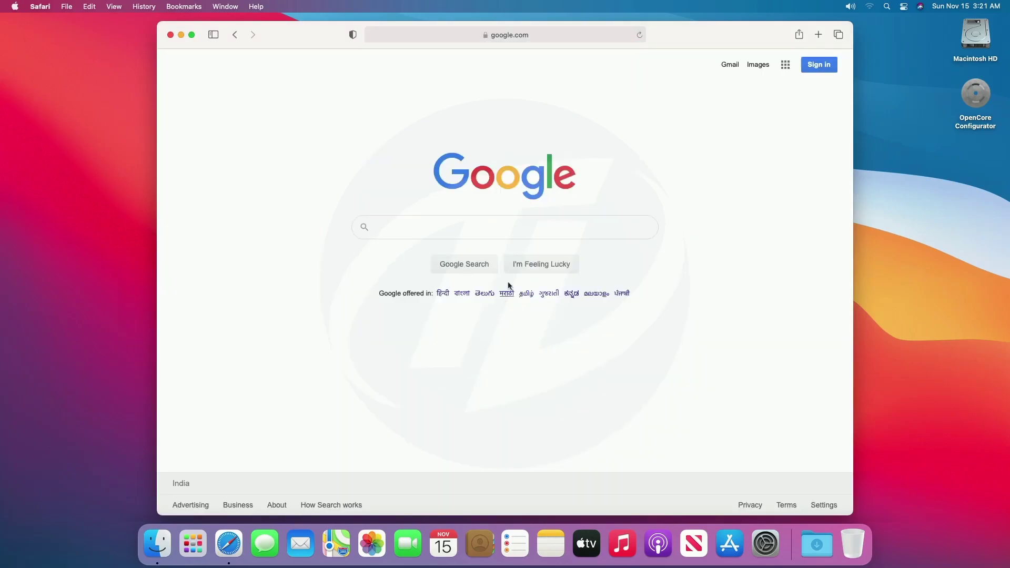
{"action": "left_click", "coordinate": [734, 67]}
{"action": "scroll", "coordinate": [704, 183], "scroll_direction": "down", "scroll_amount": 5}
{"action": "scroll", "coordinate": [704, 183], "scroll_direction": "down", "scroll_amount": 5}
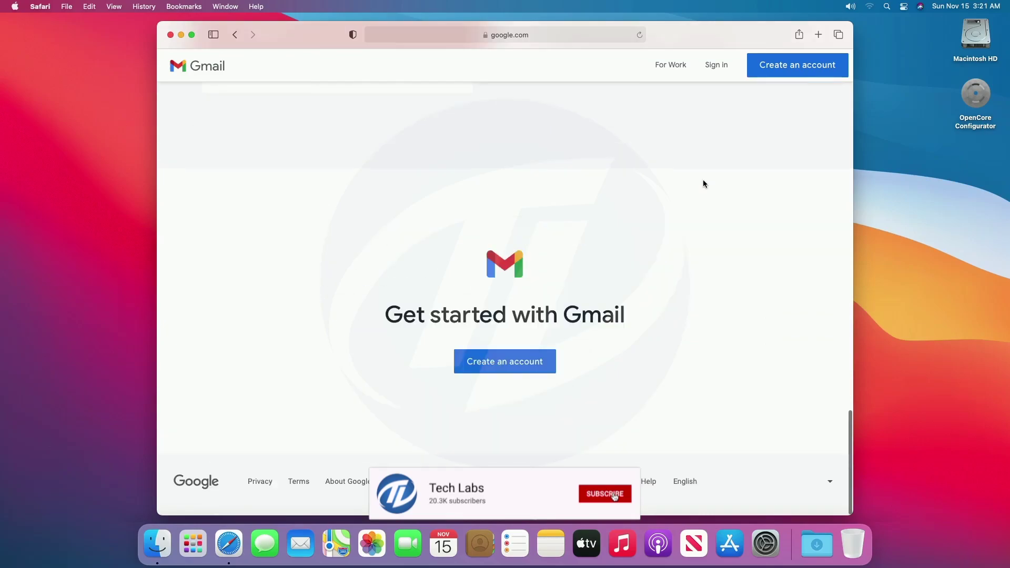
{"action": "scroll", "coordinate": [704, 182], "scroll_direction": "up", "scroll_amount": 10}
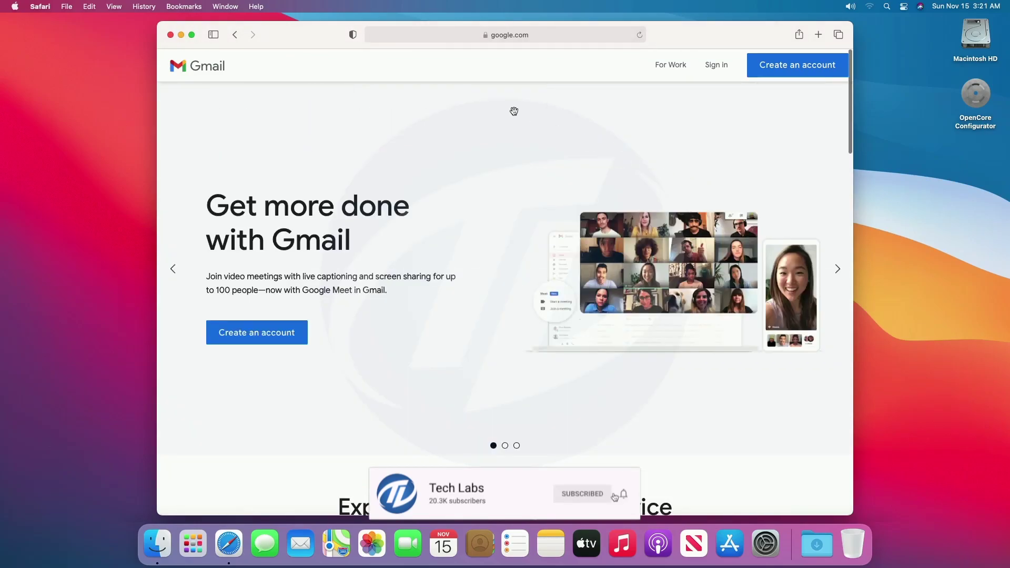
Browse apple.com from the Safari start page, then quit Safari
{"action": "left_click", "coordinate": [235, 36]}
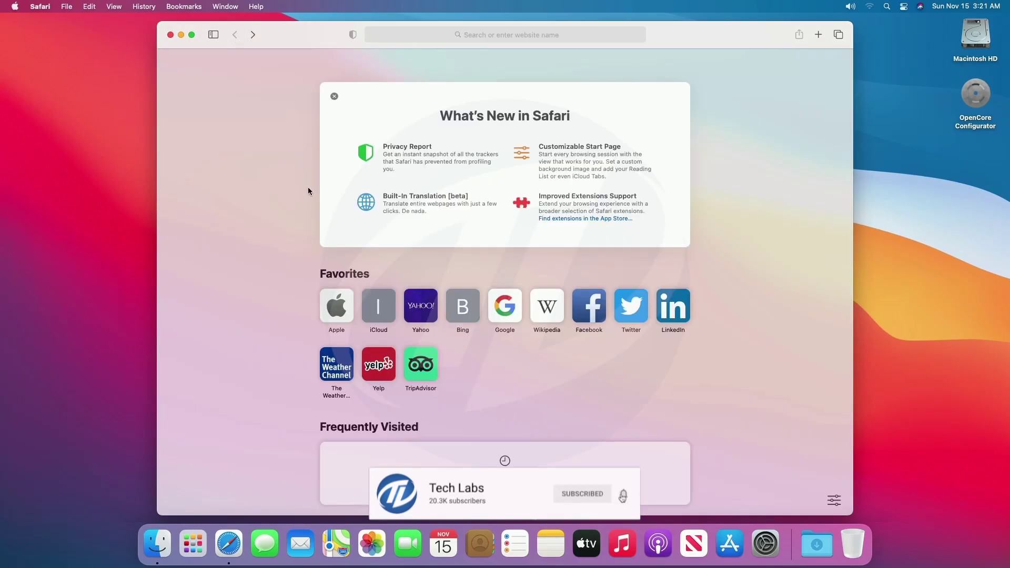
{"action": "left_click", "coordinate": [339, 314]}
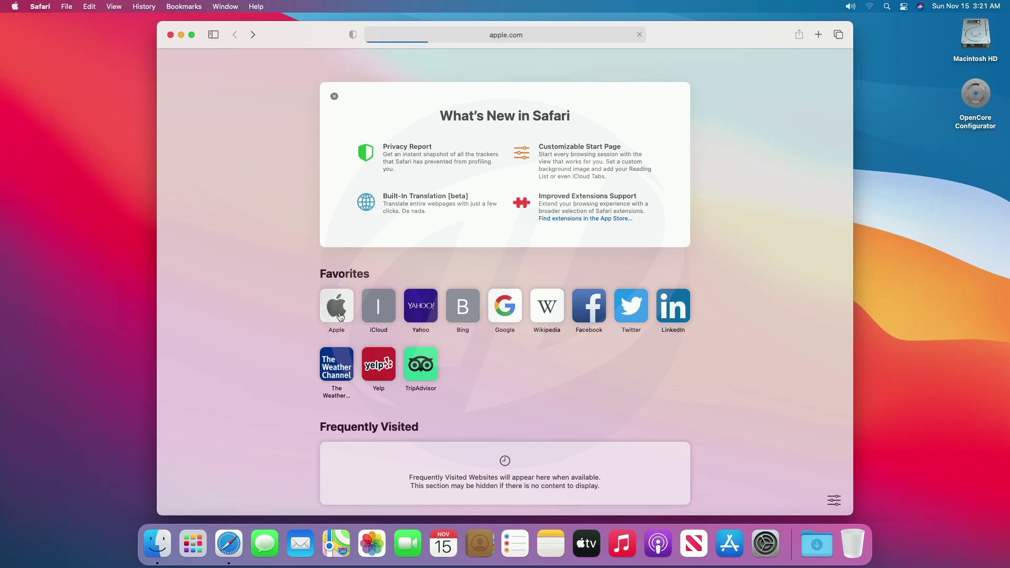
{"action": "scroll", "coordinate": [342, 316], "scroll_direction": "down", "scroll_amount": 15}
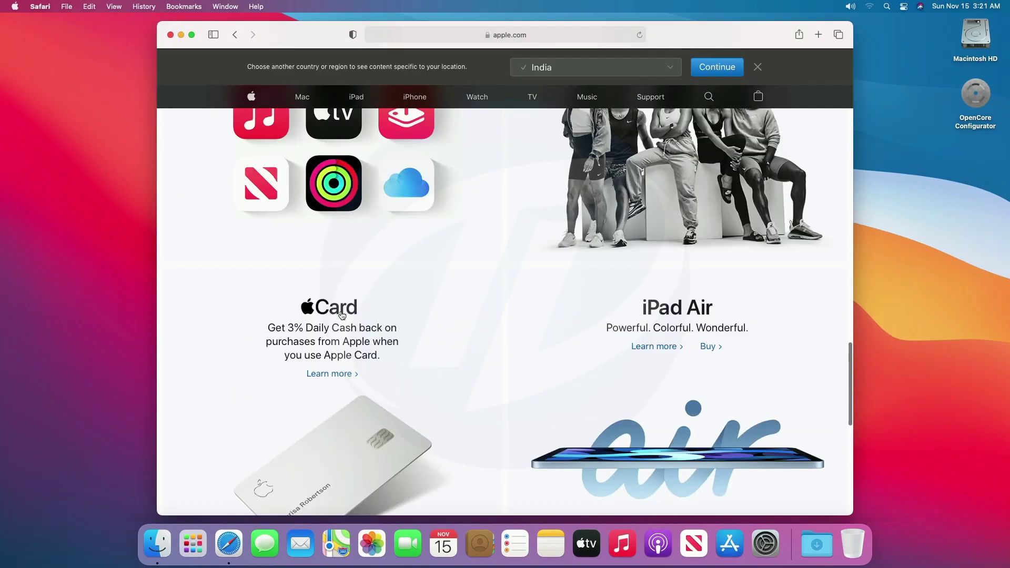
{"action": "scroll", "coordinate": [342, 314], "scroll_direction": "down", "scroll_amount": 10}
{"action": "scroll", "coordinate": [342, 314], "scroll_direction": "up", "scroll_amount": 20}
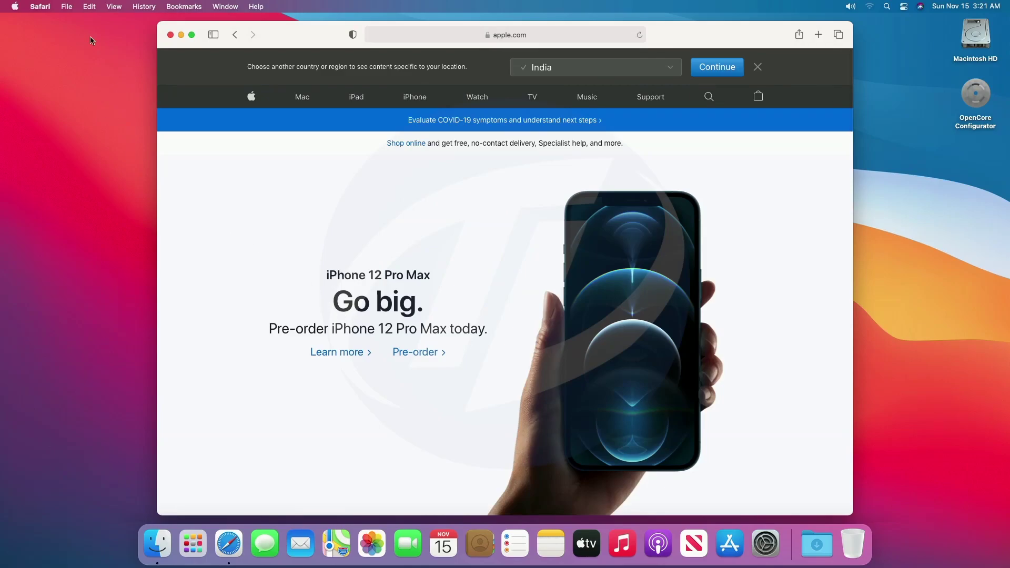
{"action": "left_click", "coordinate": [40, 6]}
{"action": "left_click", "coordinate": [50, 166]}
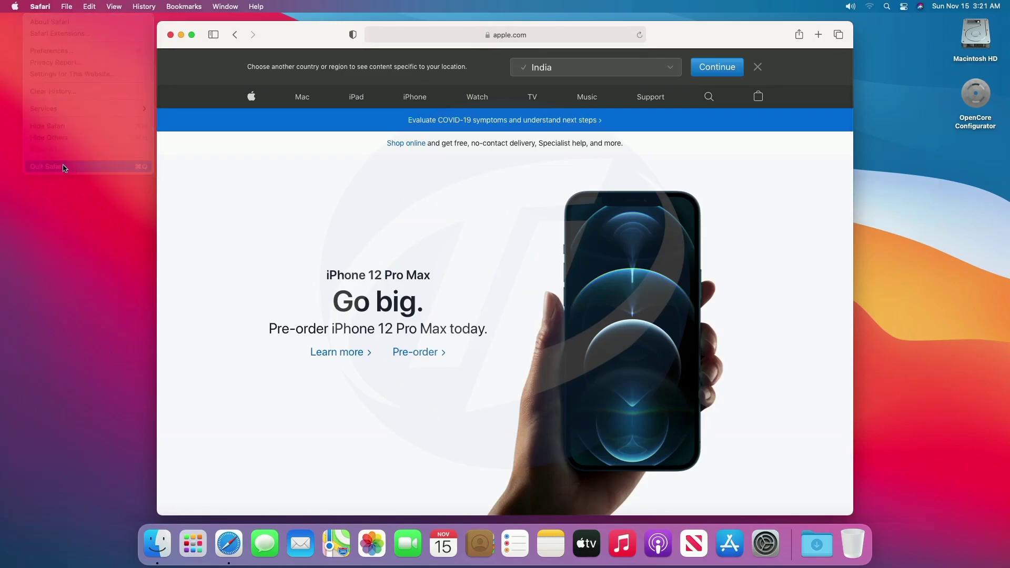
Put the Mac to sleep, wake it, and unlock it with the account password
{"action": "left_click", "coordinate": [15, 6]}
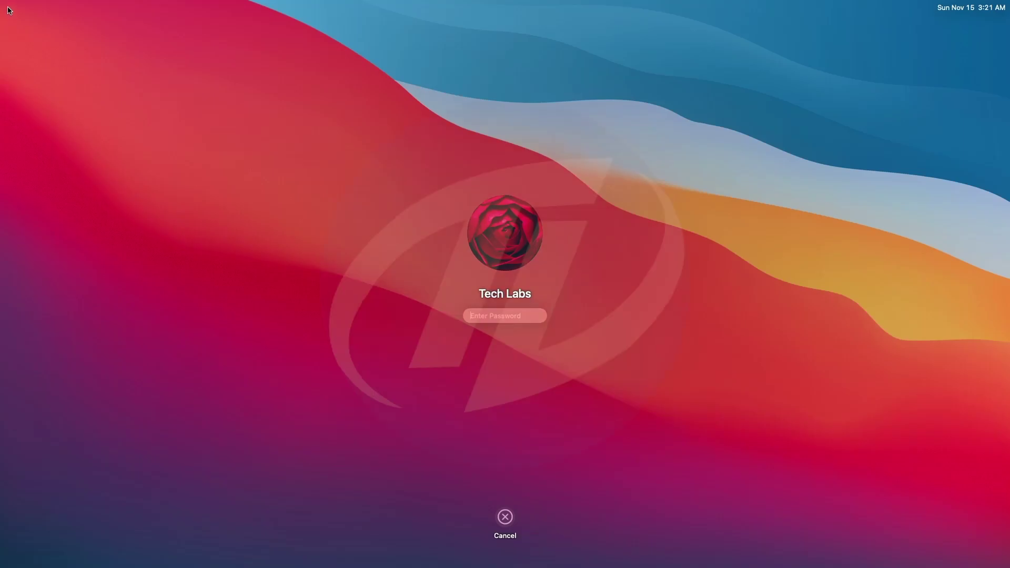
{"action": "type", "text": "••••"}
{"action": "key", "text": "Return"}
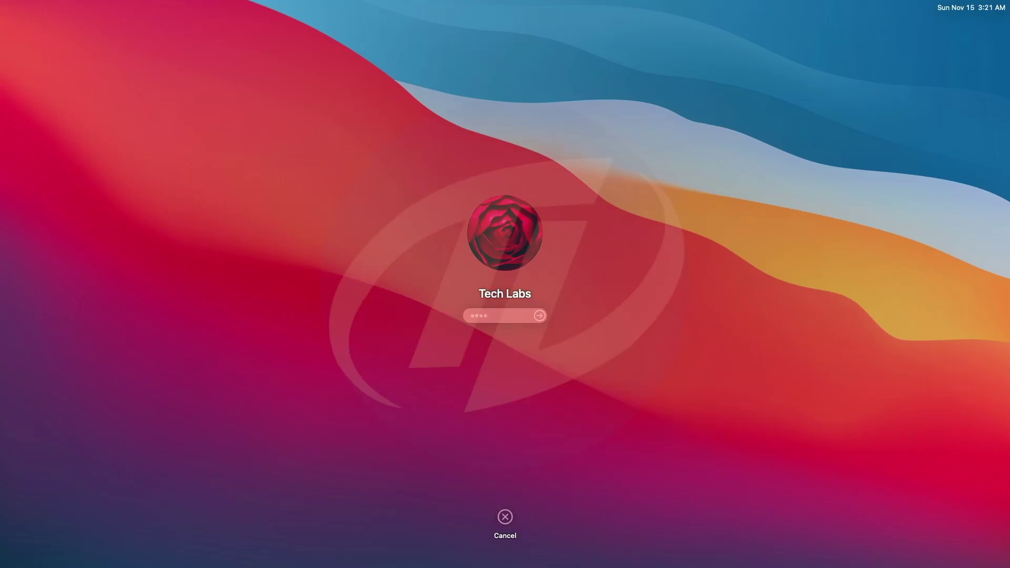
In About This Mac Overview, check macOS 11.0.1 (20B29), processor, memory, graphics and serial lines
{"action": "left_click", "coordinate": [14, 6]}
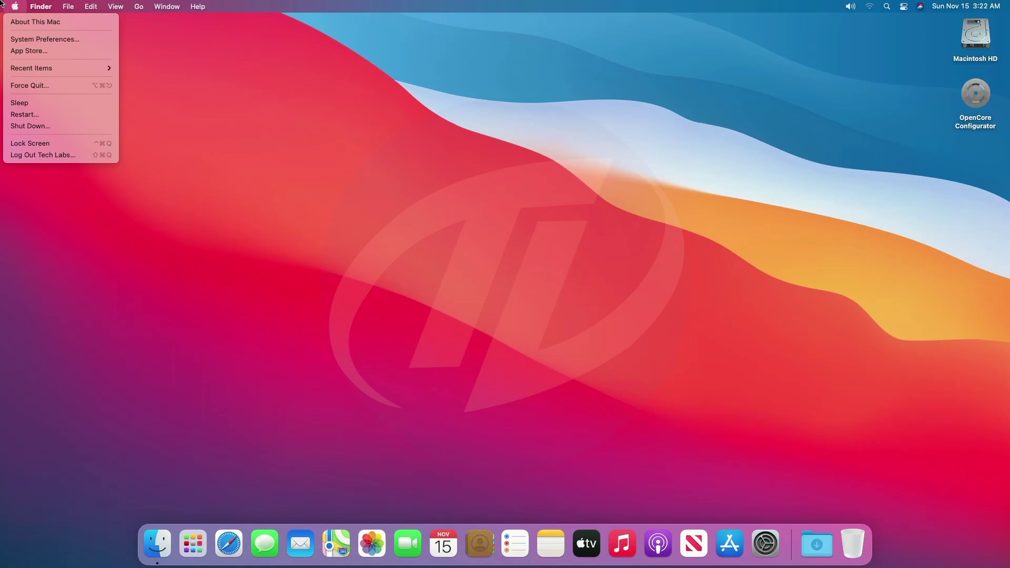
{"action": "left_click", "coordinate": [32, 22]}
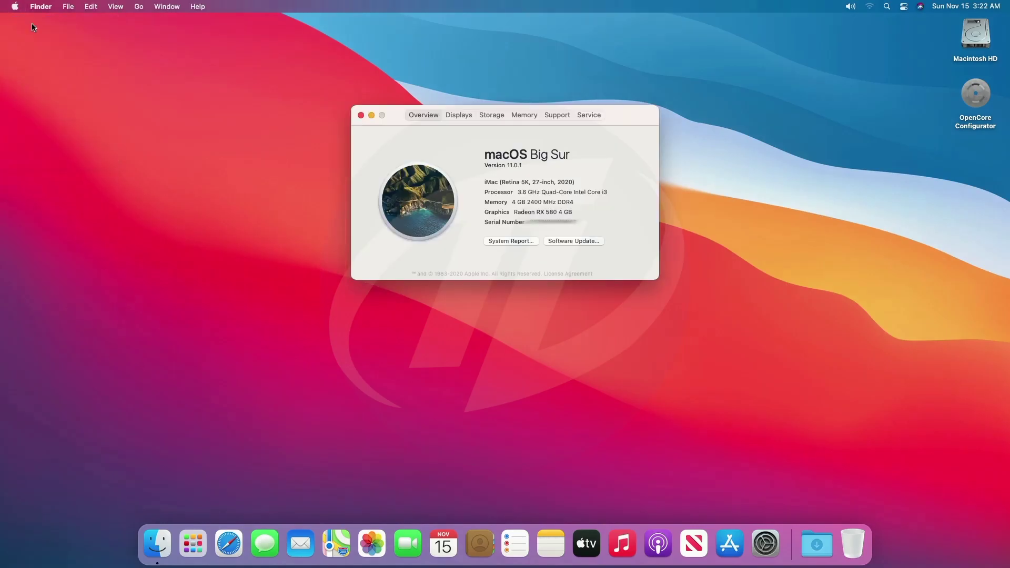
{"action": "left_click", "coordinate": [494, 165]}
{"action": "double_click", "coordinate": [515, 165]}
{"action": "left_click", "coordinate": [514, 165]}
{"action": "triple_click", "coordinate": [548, 182]}
{"action": "triple_click", "coordinate": [519, 192]}
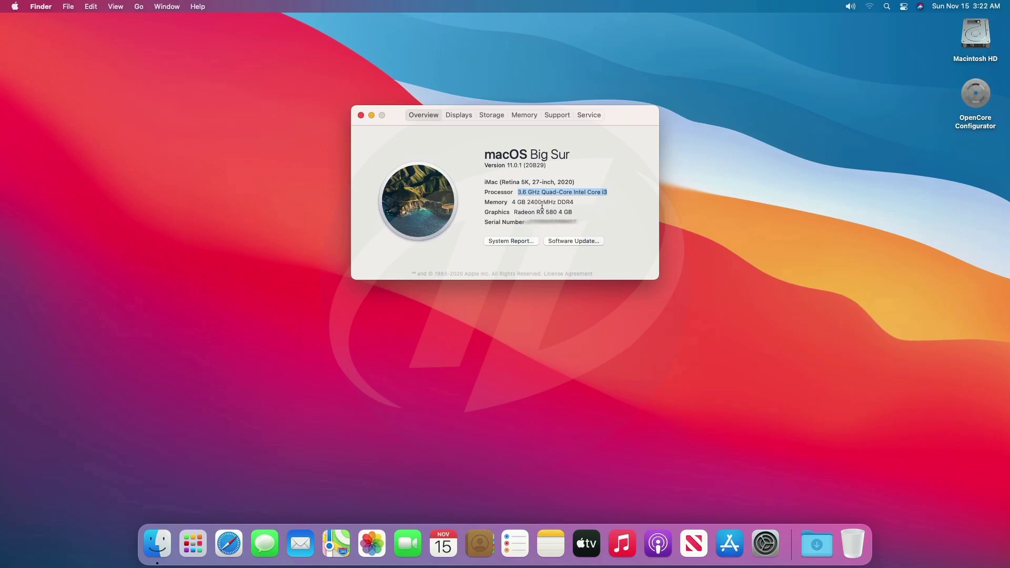
{"action": "triple_click", "coordinate": [542, 202]}
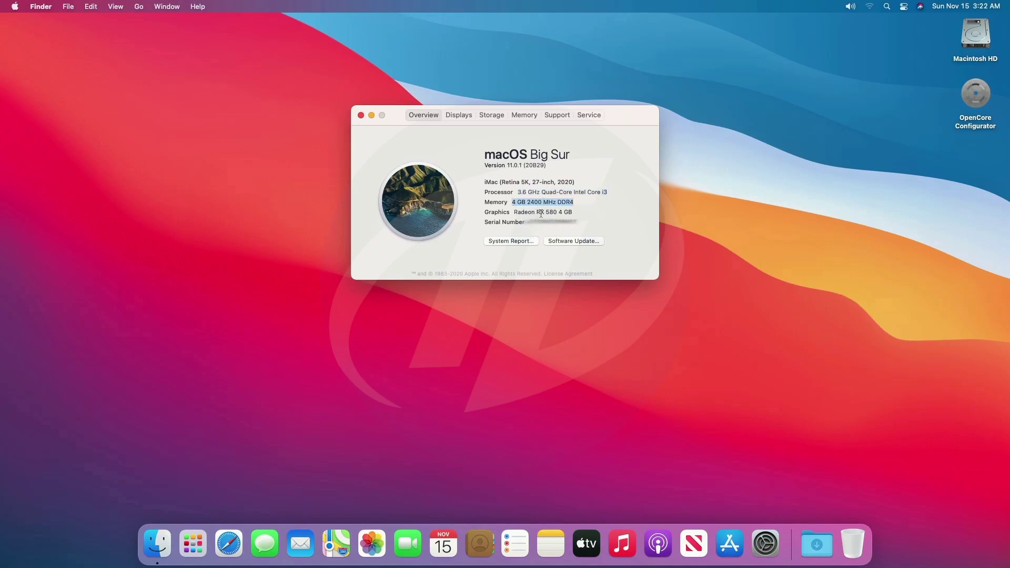
{"action": "triple_click", "coordinate": [540, 212]}
{"action": "triple_click", "coordinate": [545, 221]}
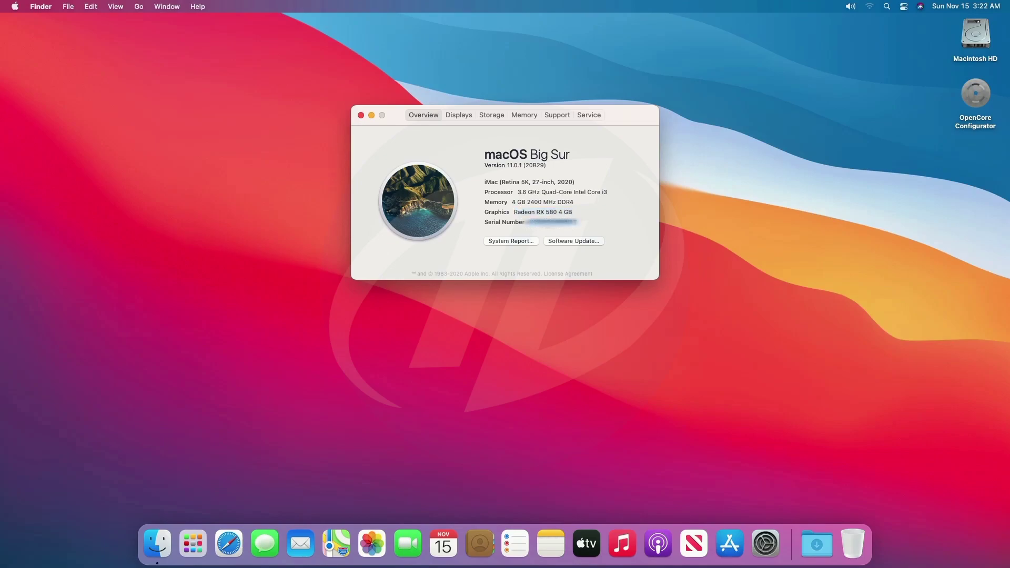
{"action": "left_click", "coordinate": [545, 219]}
Review the Displays tab, including the 21.5-inch (1920 × 1080) display line
{"action": "left_click", "coordinate": [471, 120]}
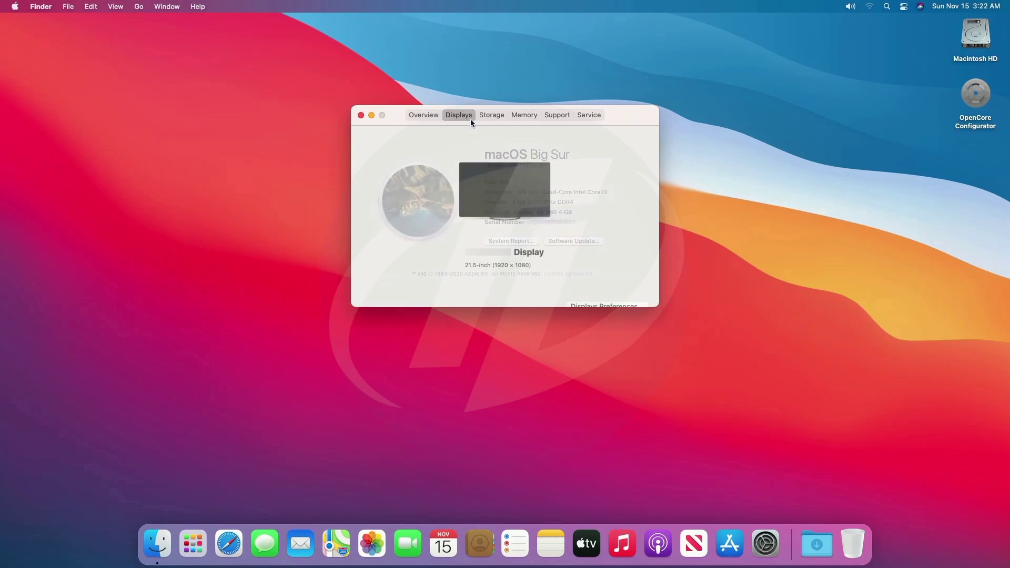
{"action": "triple_click", "coordinate": [504, 247]}
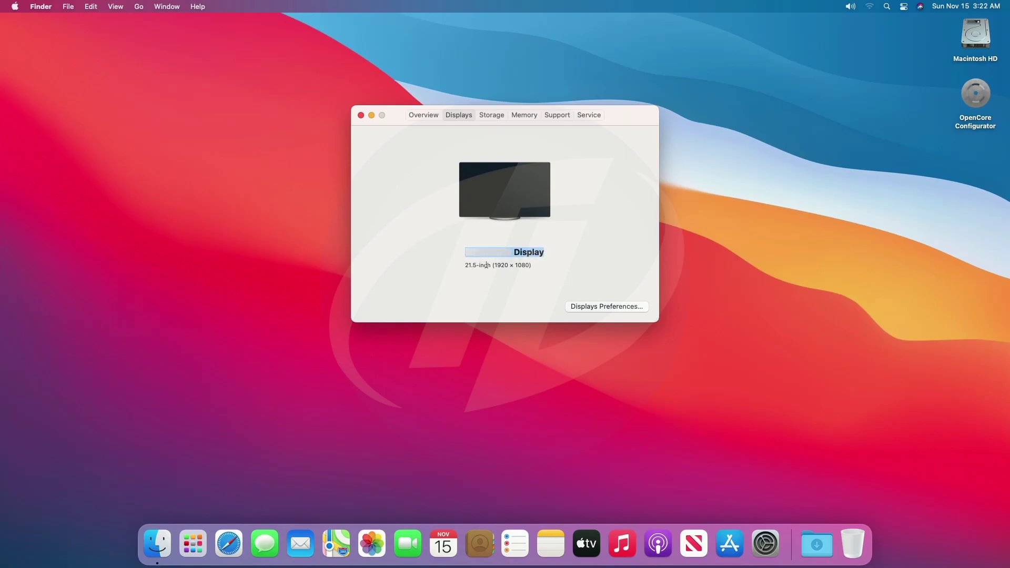
{"action": "left_click", "coordinate": [487, 265]}
{"action": "triple_click", "coordinate": [488, 263]}
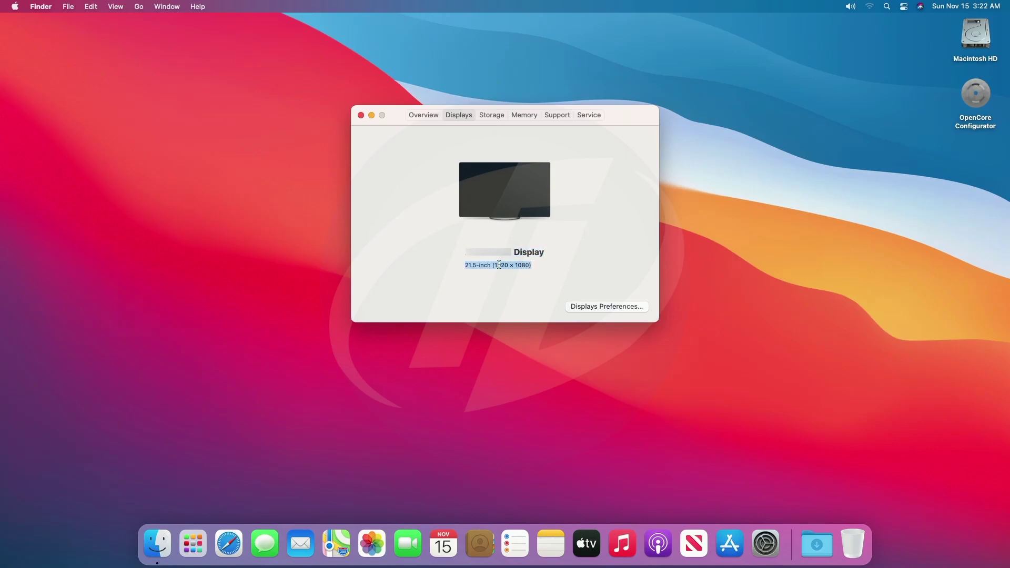
{"action": "left_click", "coordinate": [500, 265]}
Check the Storage, Memory, Support and Service tabs, then open the System Report
{"action": "left_click", "coordinate": [500, 115]}
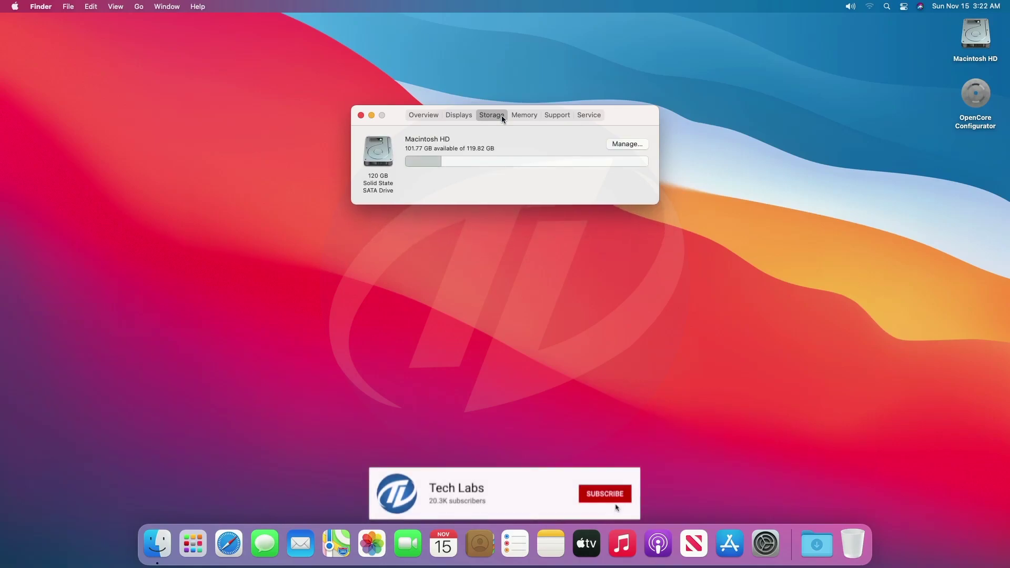
{"action": "mouse_move", "coordinate": [414, 162]}
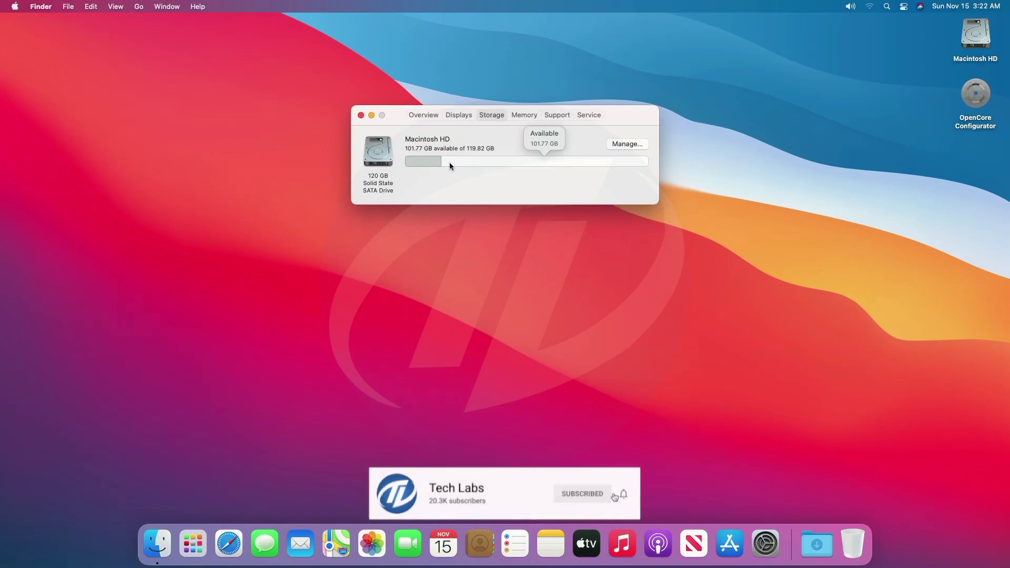
{"action": "left_click", "coordinate": [526, 115]}
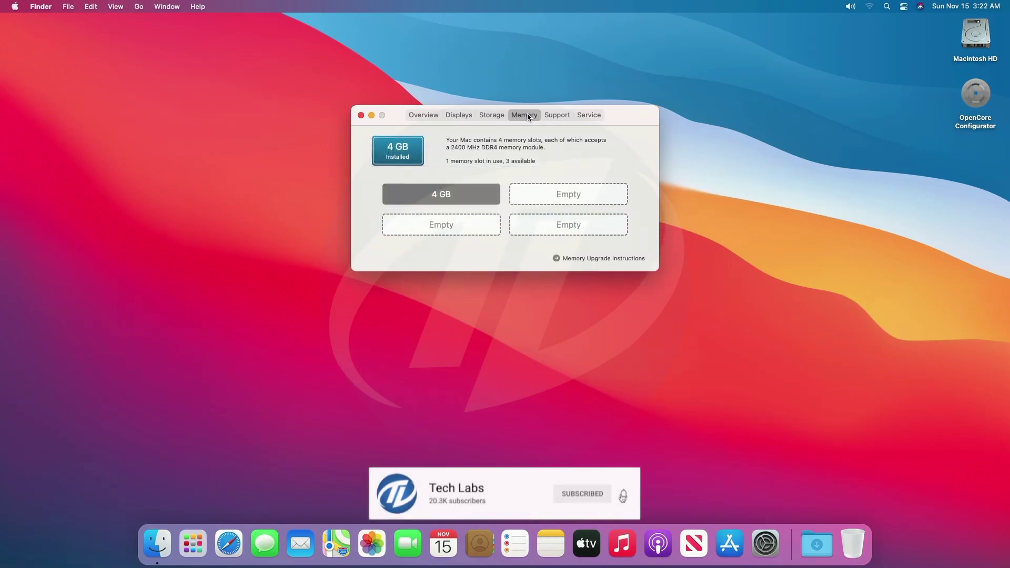
{"action": "left_click", "coordinate": [556, 117]}
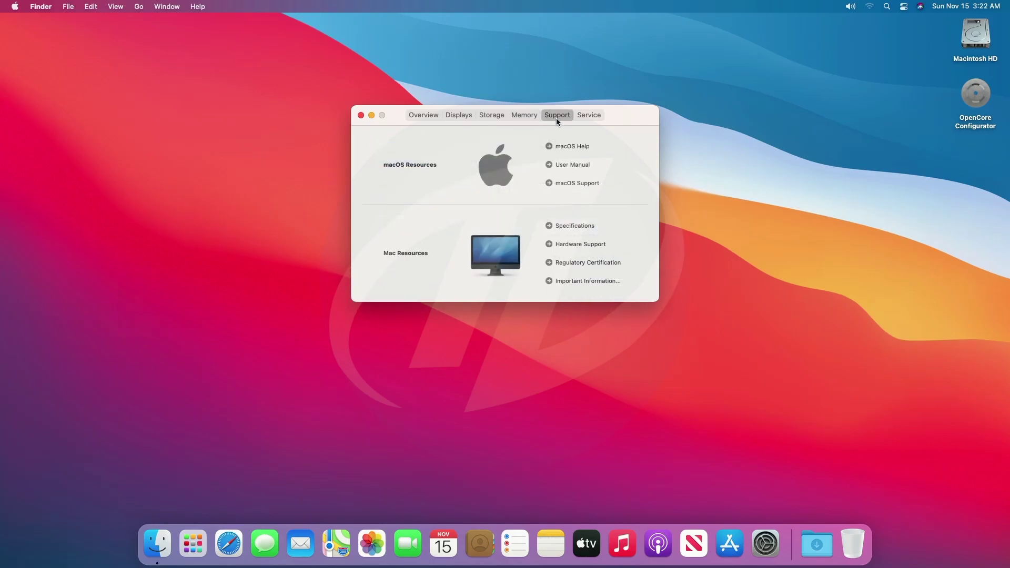
{"action": "left_click", "coordinate": [588, 117]}
{"action": "left_click", "coordinate": [437, 118]}
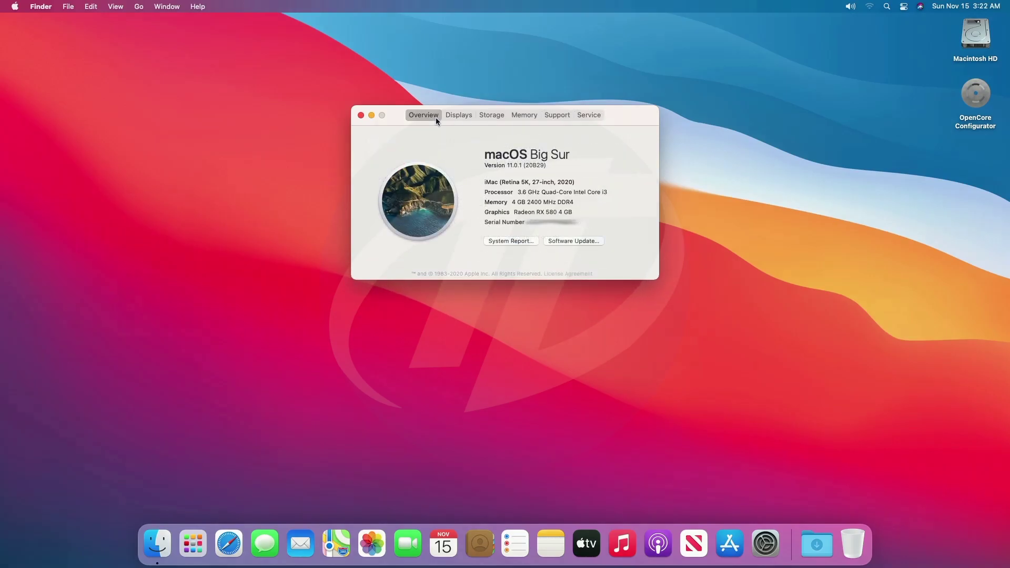
{"action": "left_click", "coordinate": [502, 240]}
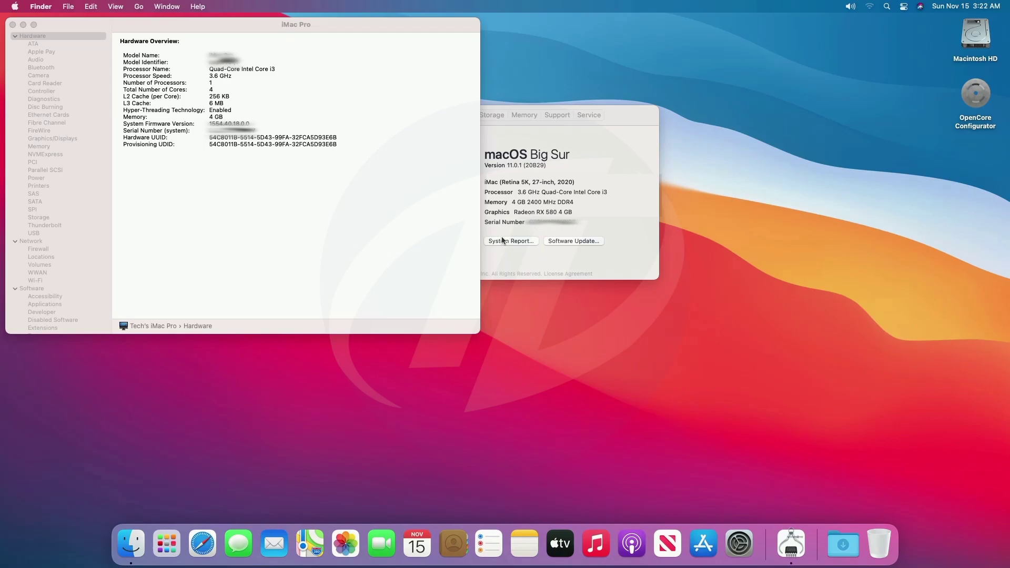
Review Audio, Realtek Ethernet, Radeon RX 580, Memory, SATA, Storage, USB and Network, then close System Information
{"action": "left_click", "coordinate": [42, 60]}
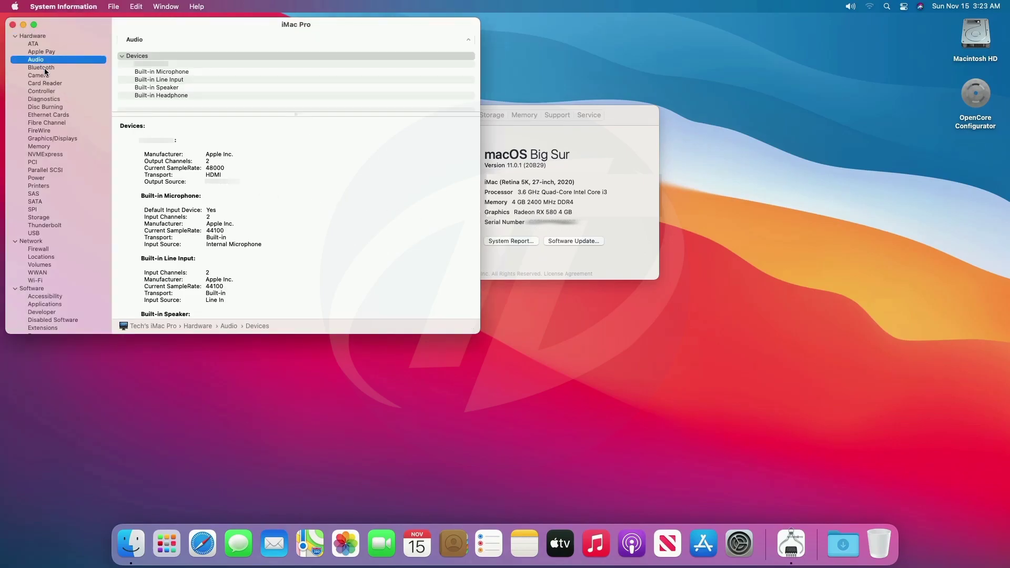
{"action": "left_click", "coordinate": [50, 115]}
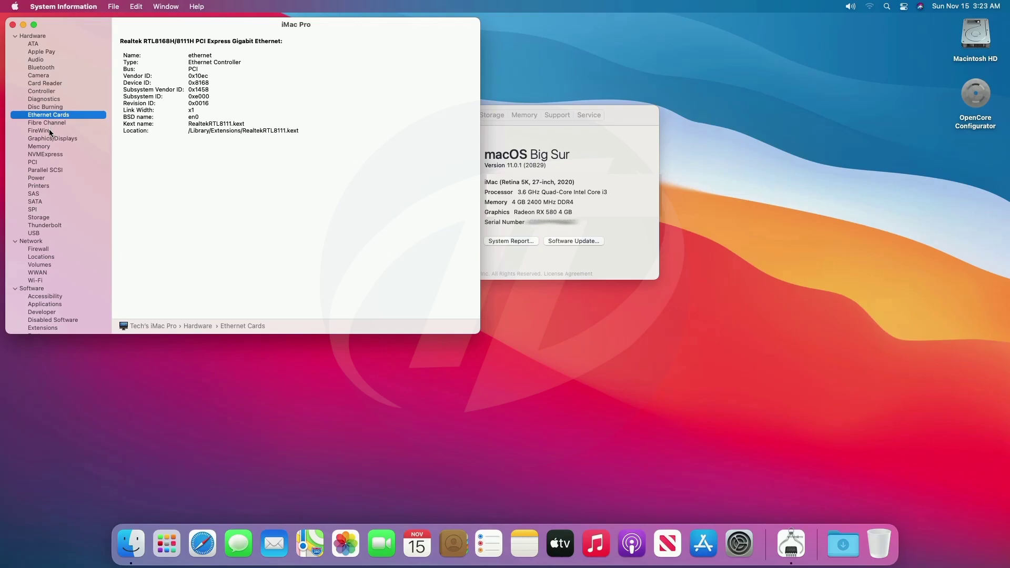
{"action": "left_click", "coordinate": [51, 139]}
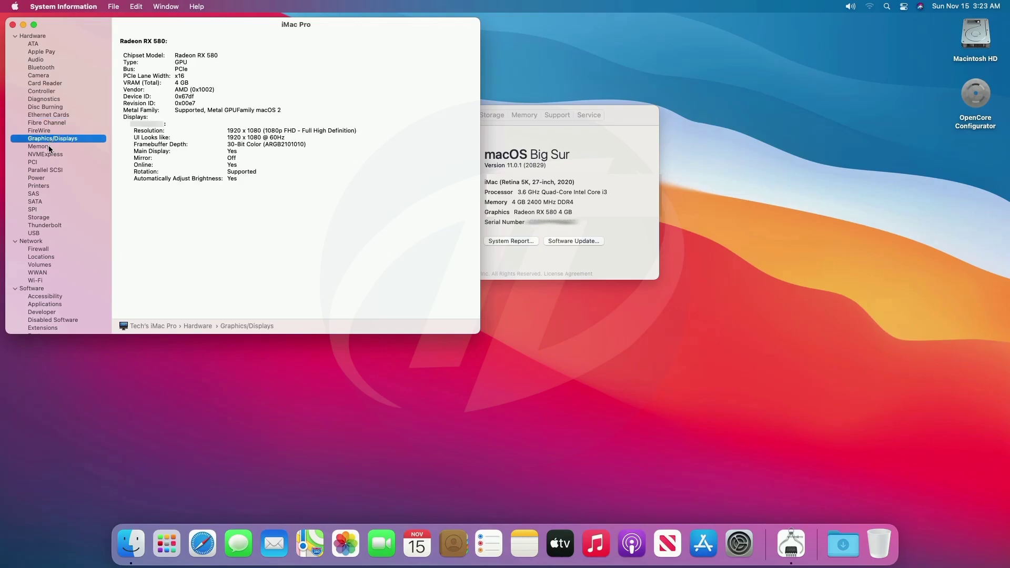
{"action": "left_click", "coordinate": [40, 147]}
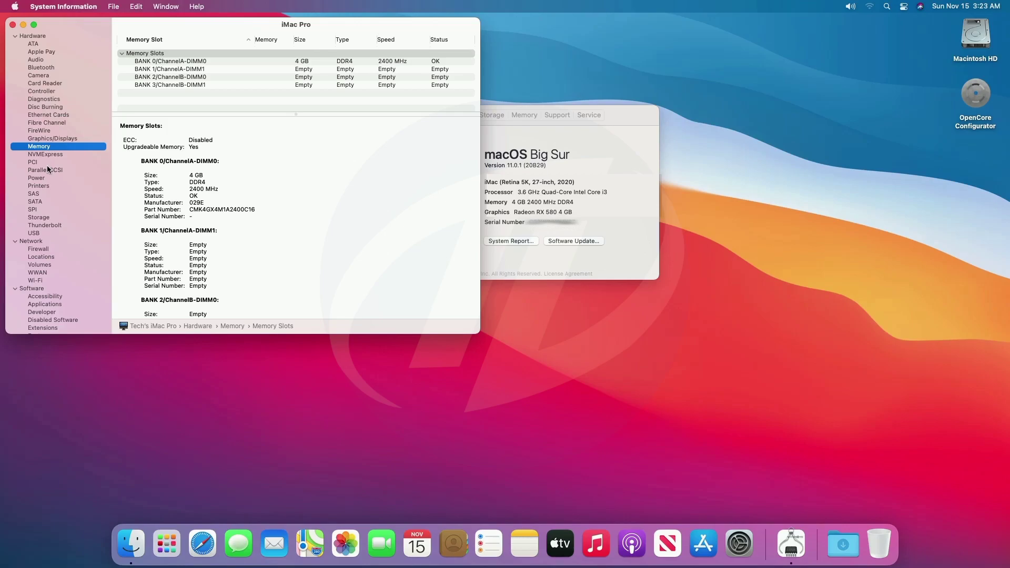
{"action": "left_click", "coordinate": [44, 202]}
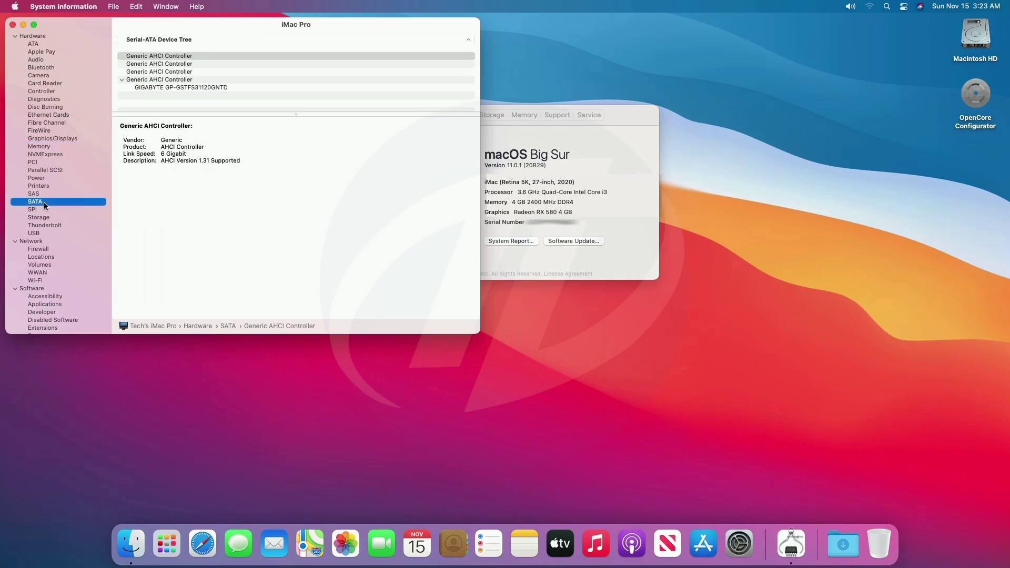
{"action": "left_click", "coordinate": [46, 218]}
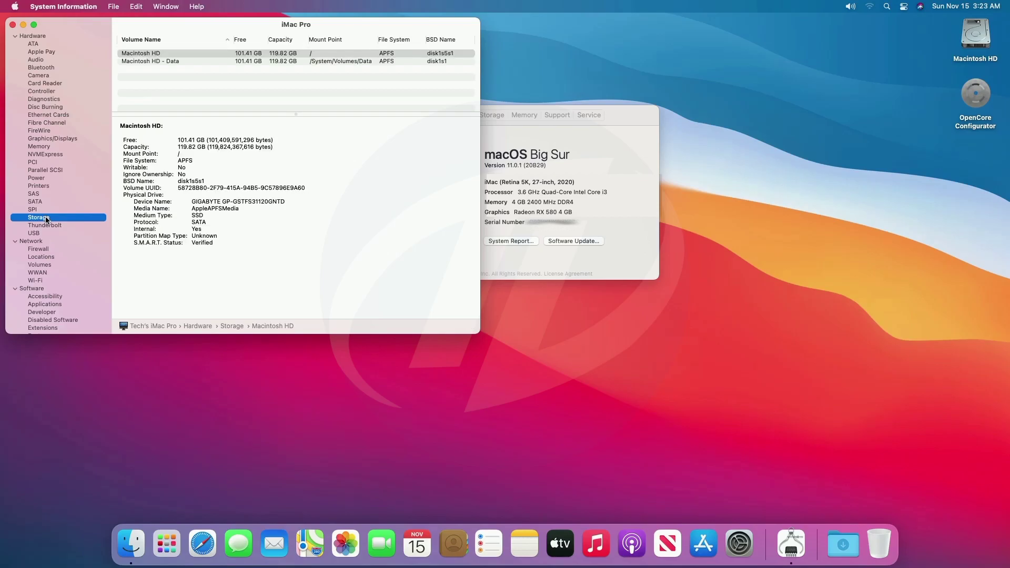
{"action": "left_click", "coordinate": [46, 233]}
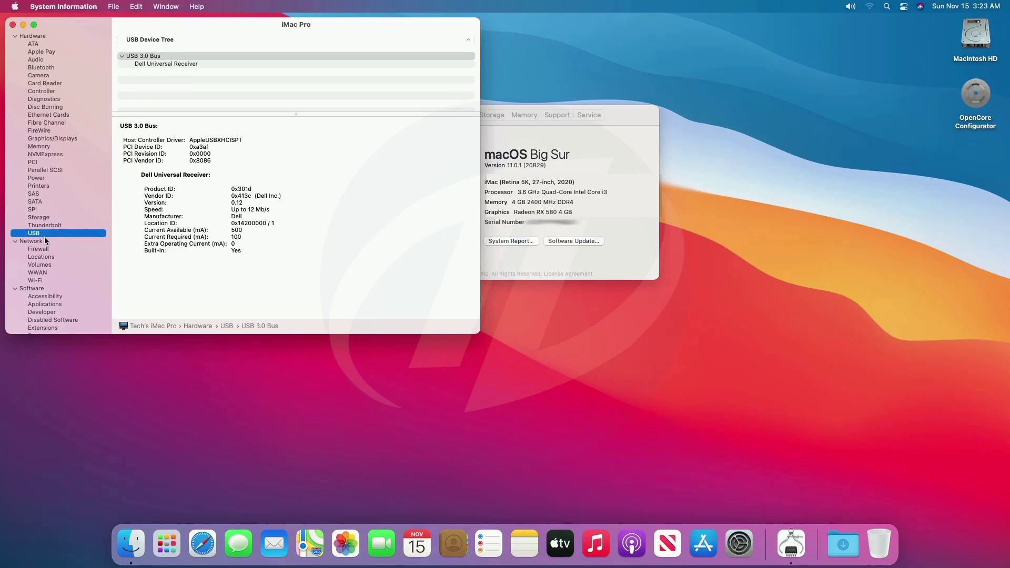
{"action": "left_click", "coordinate": [45, 242]}
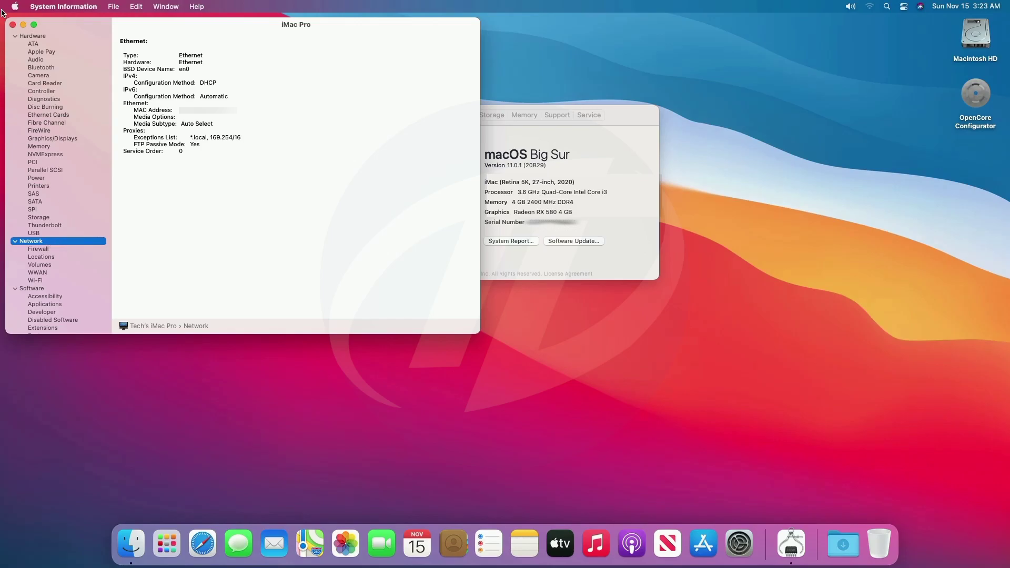
{"action": "left_click", "coordinate": [13, 25]}
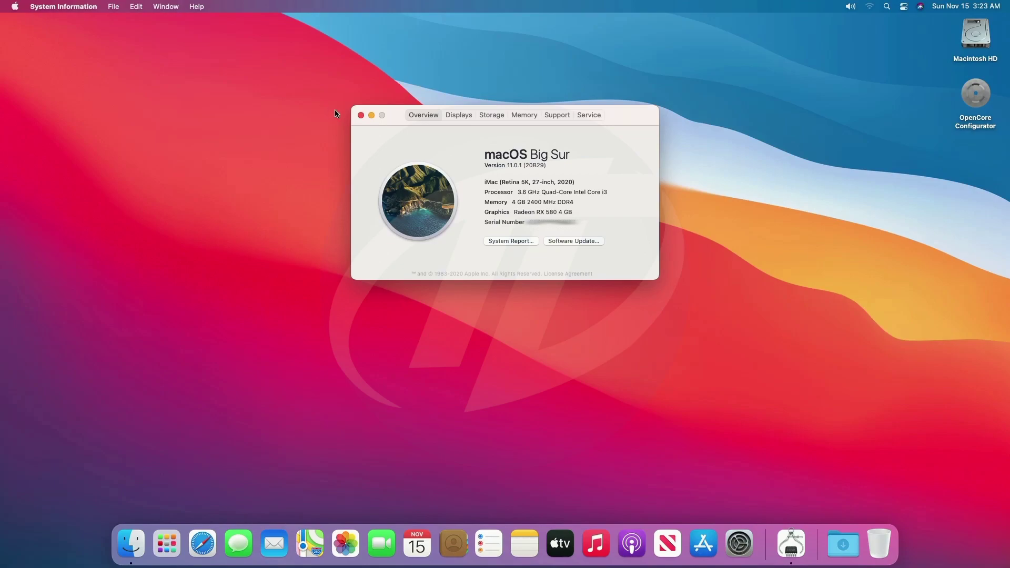